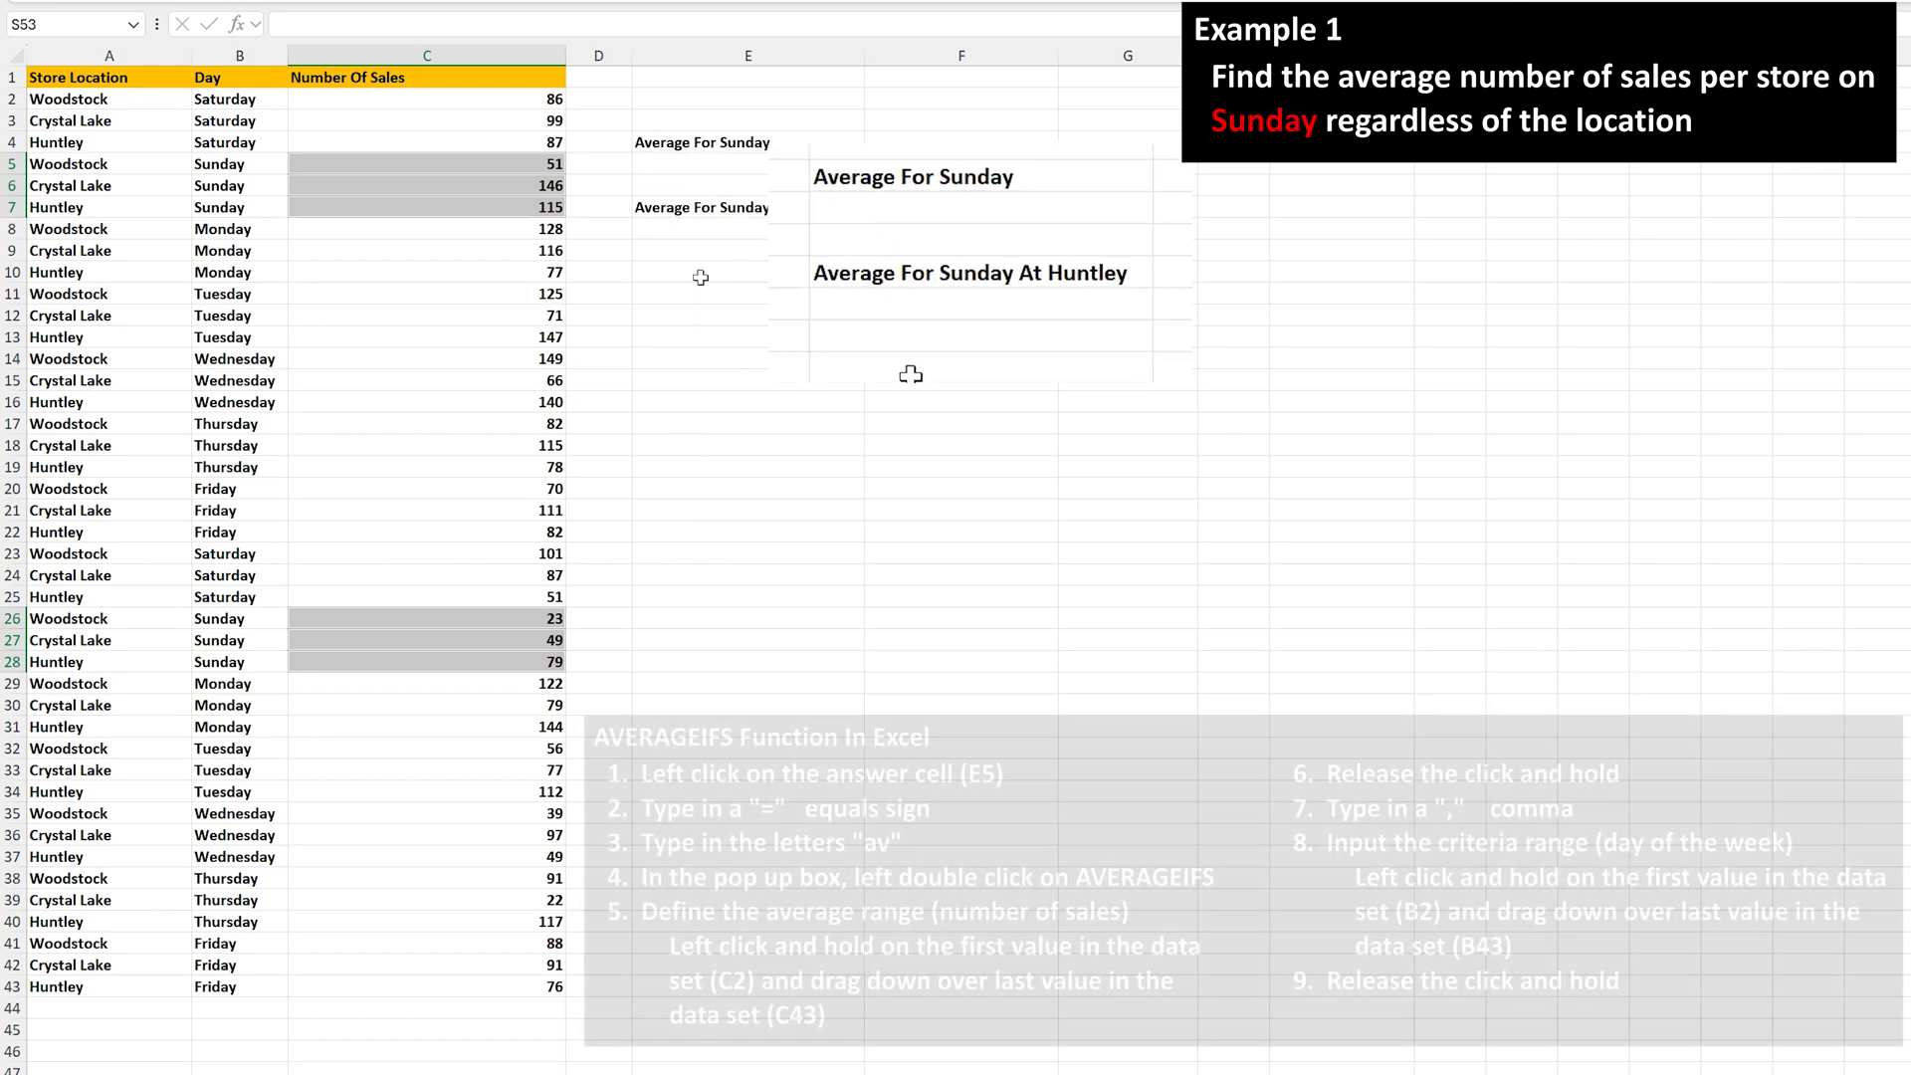
- Begin =AVERAGEIFS( in E5 with the sales figures C2:C43 as the average range
click(706, 166)
text(=)
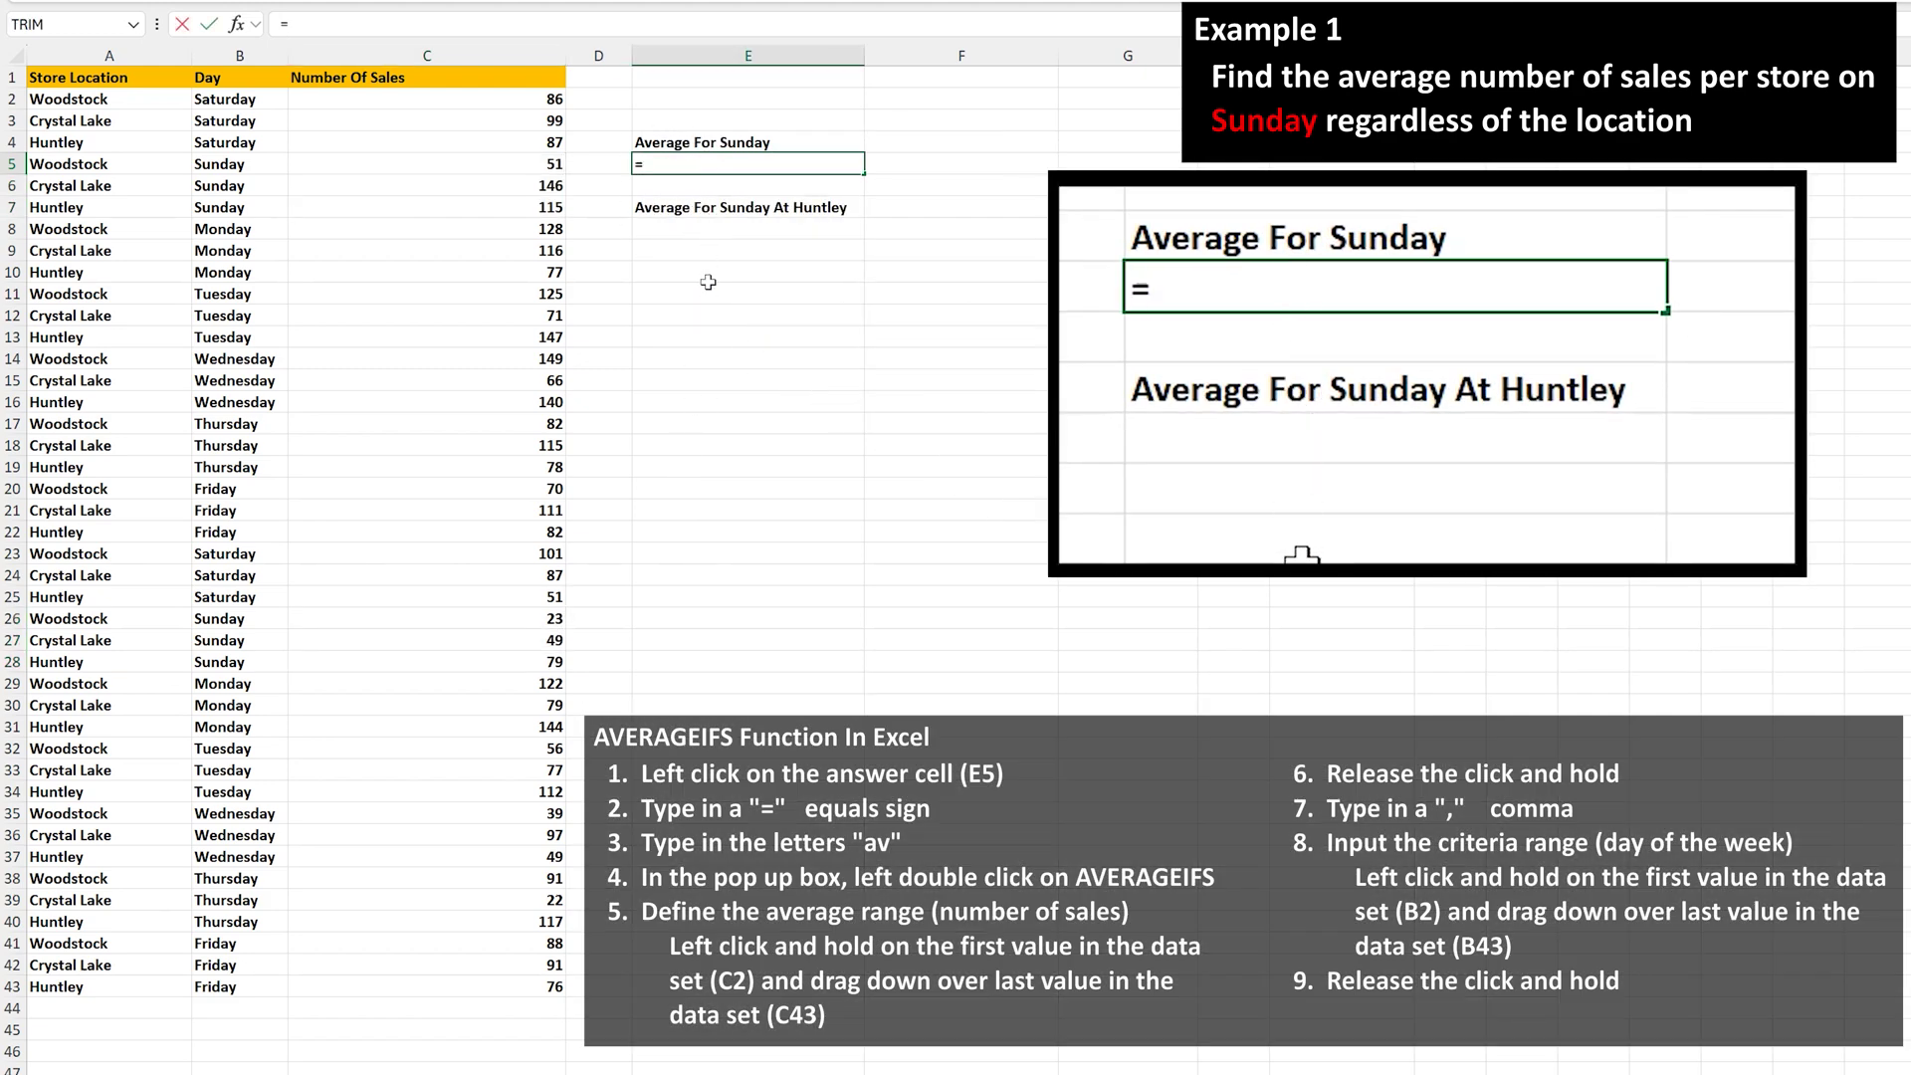
text(av)
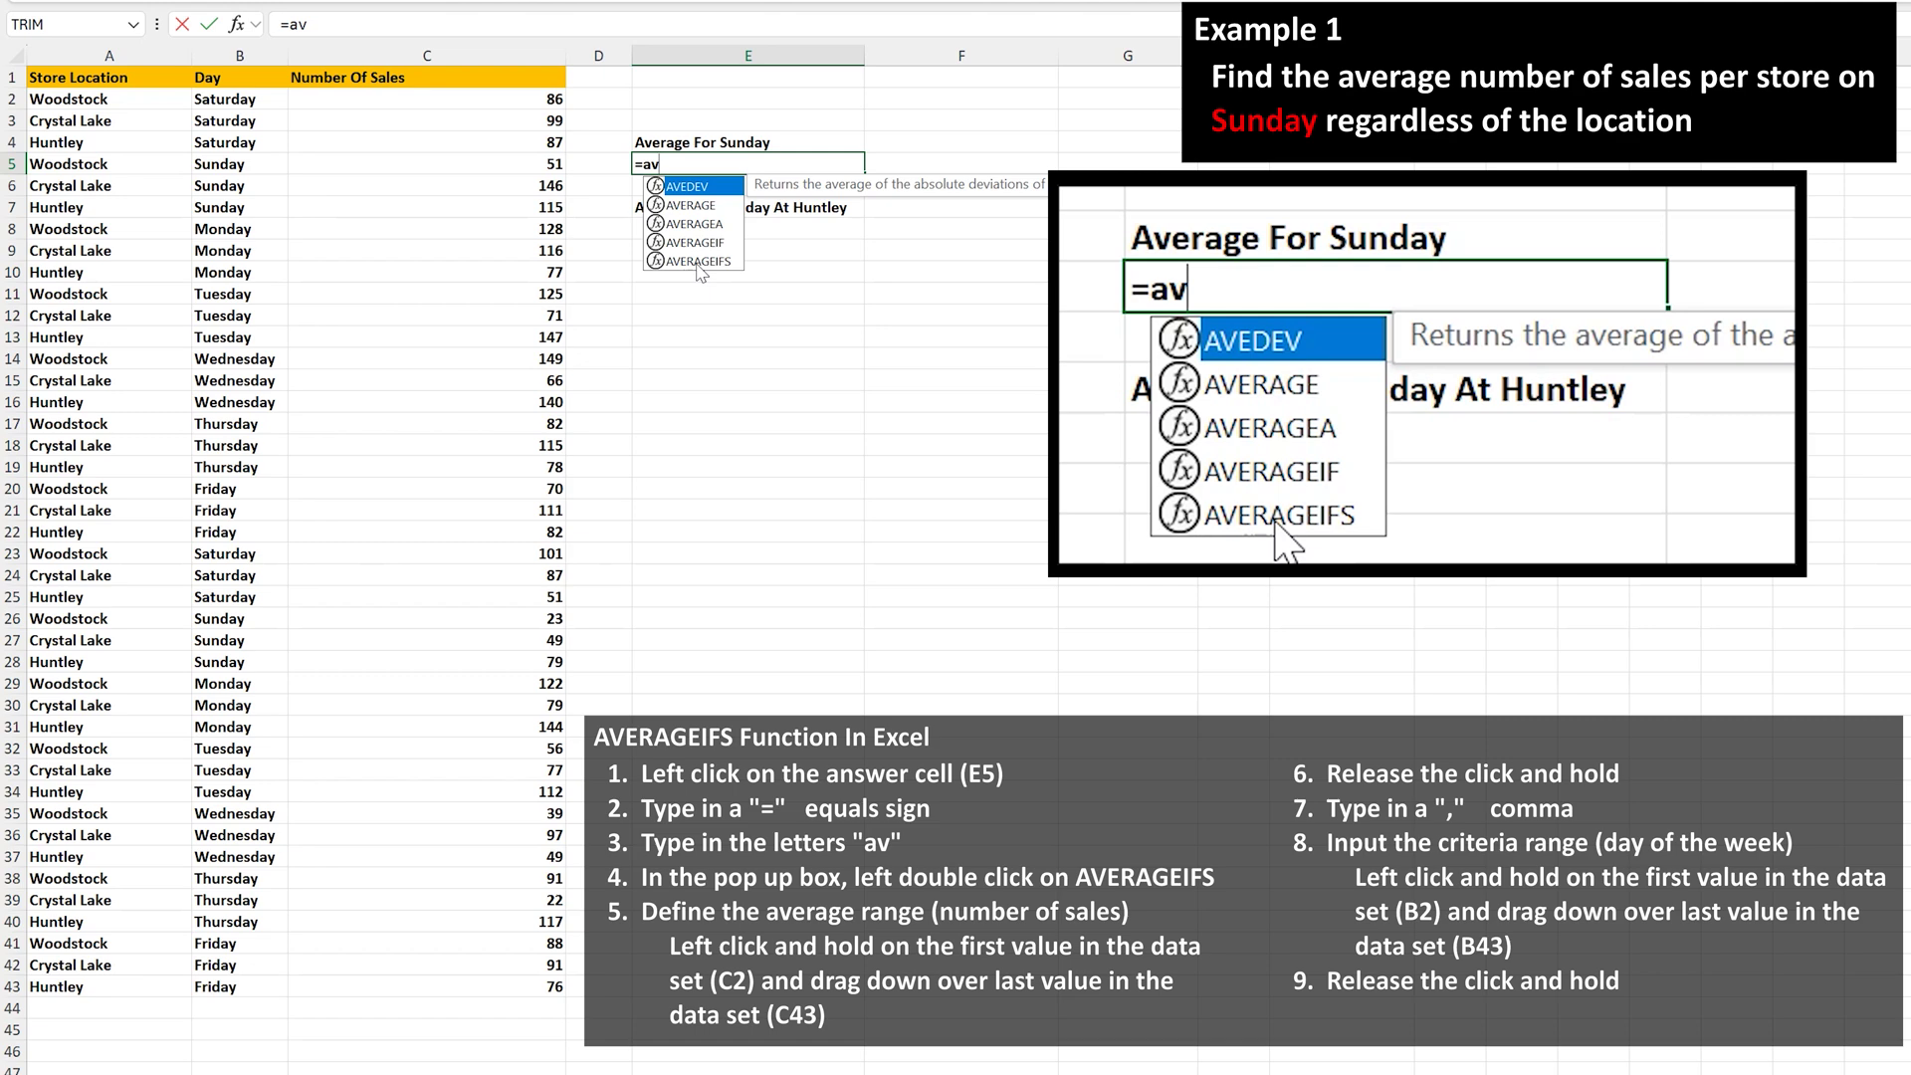
double_click(698, 262)
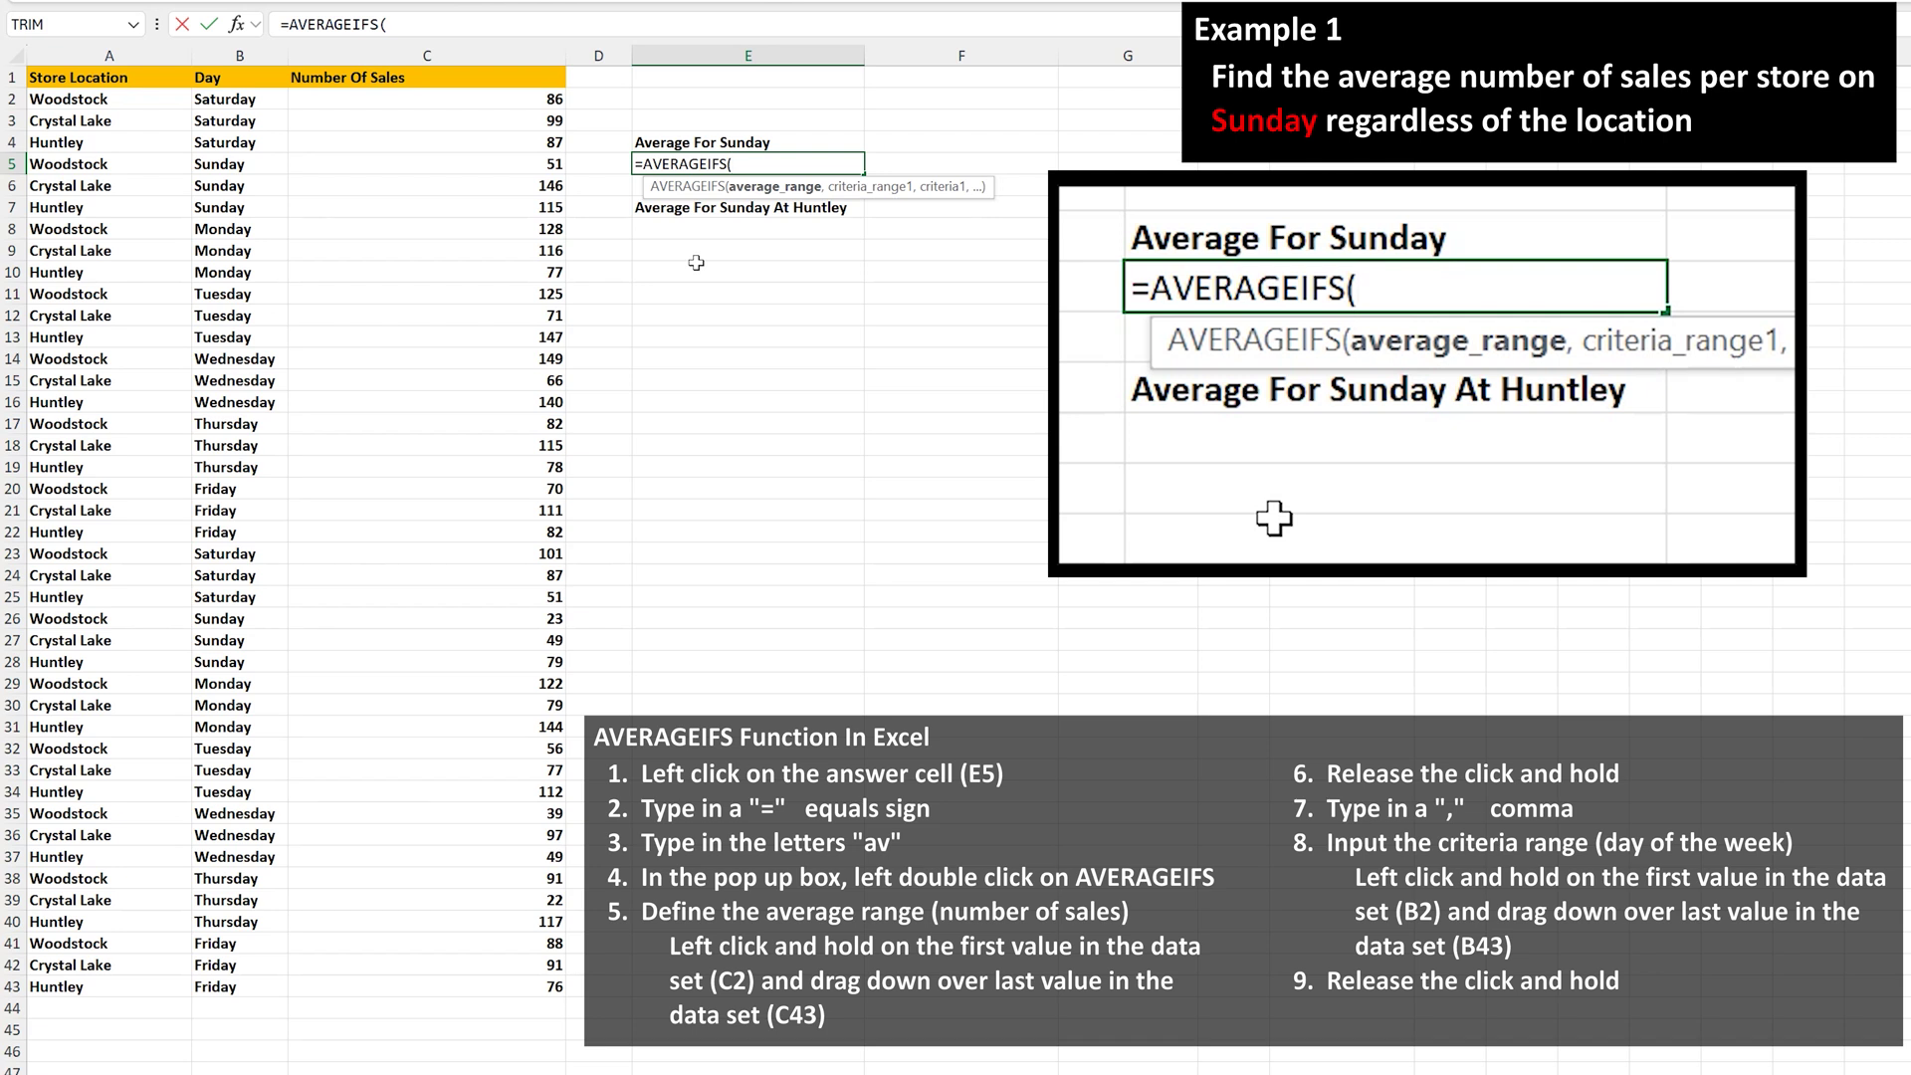
click(524, 99)
drag(523, 98, 510, 987)
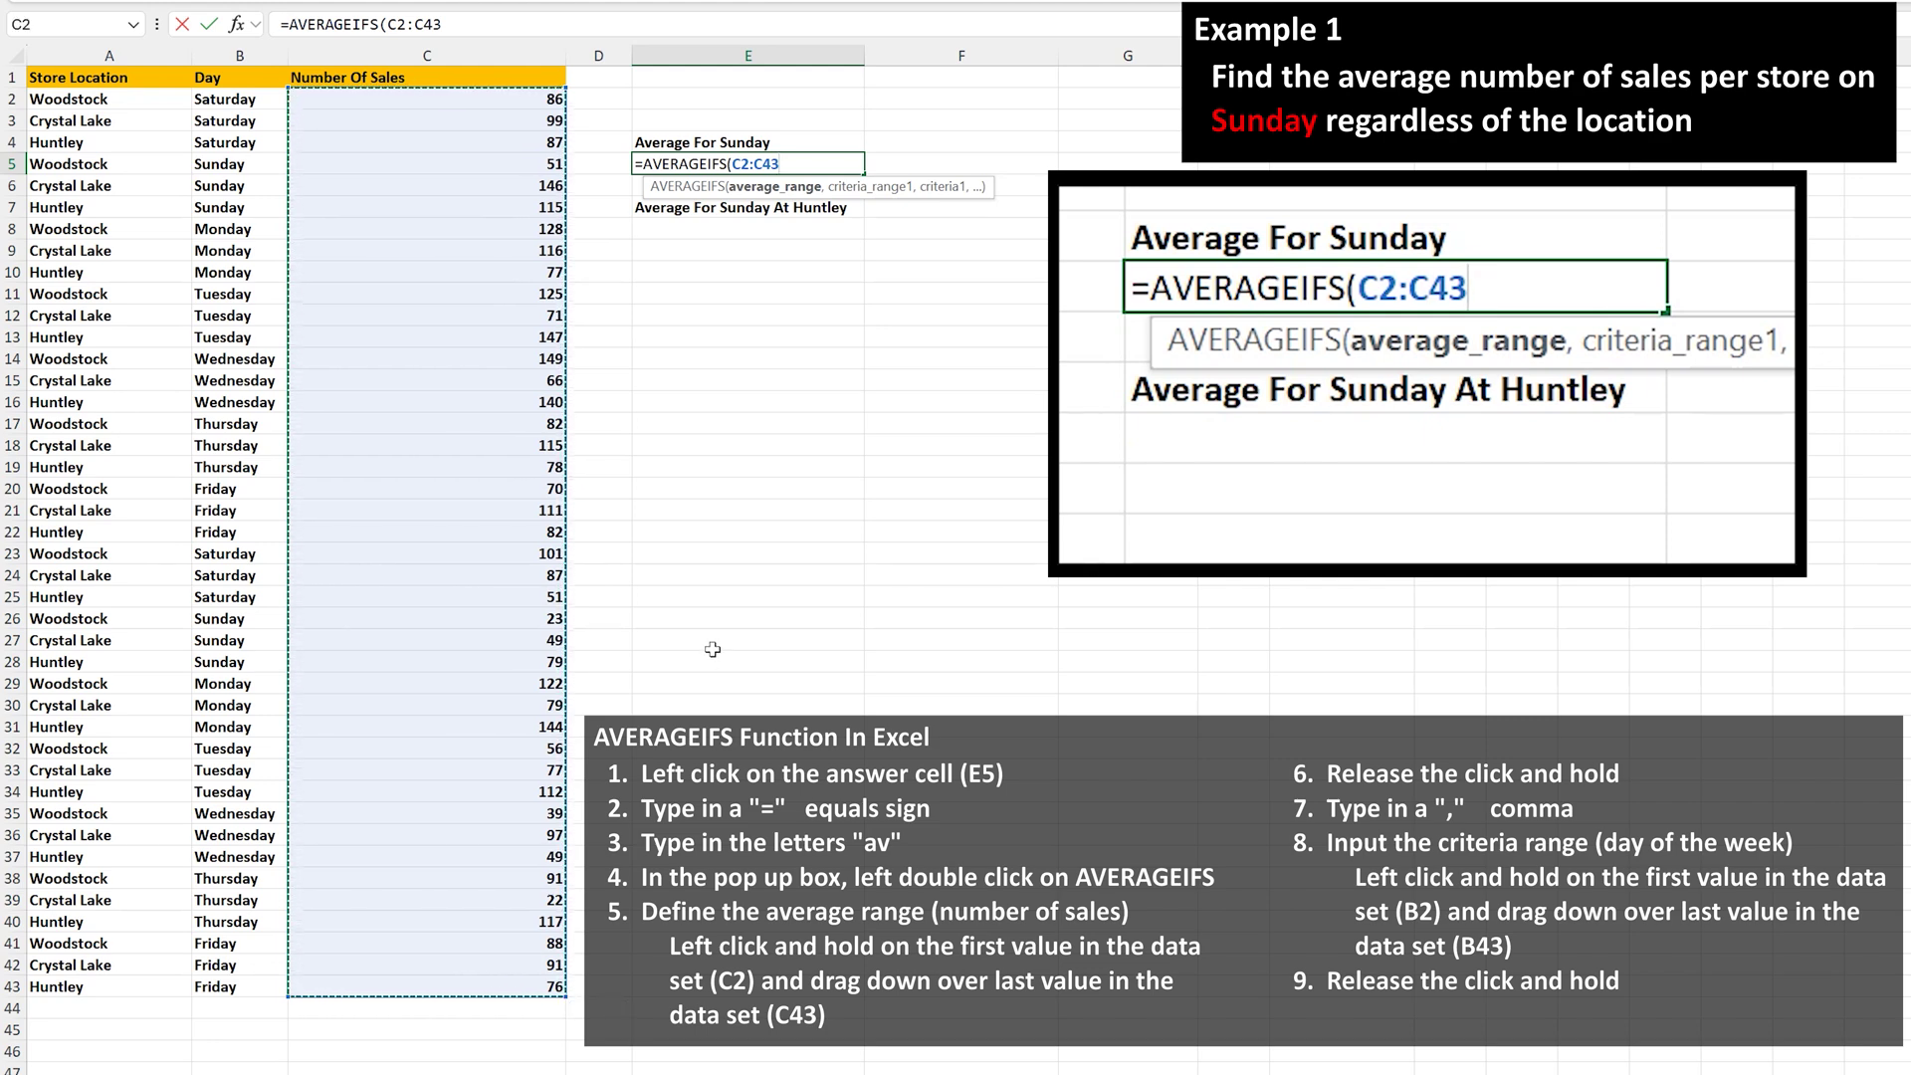
- Add the Day column B2:B43 as the first criteria range of the E5 formula
text(,)
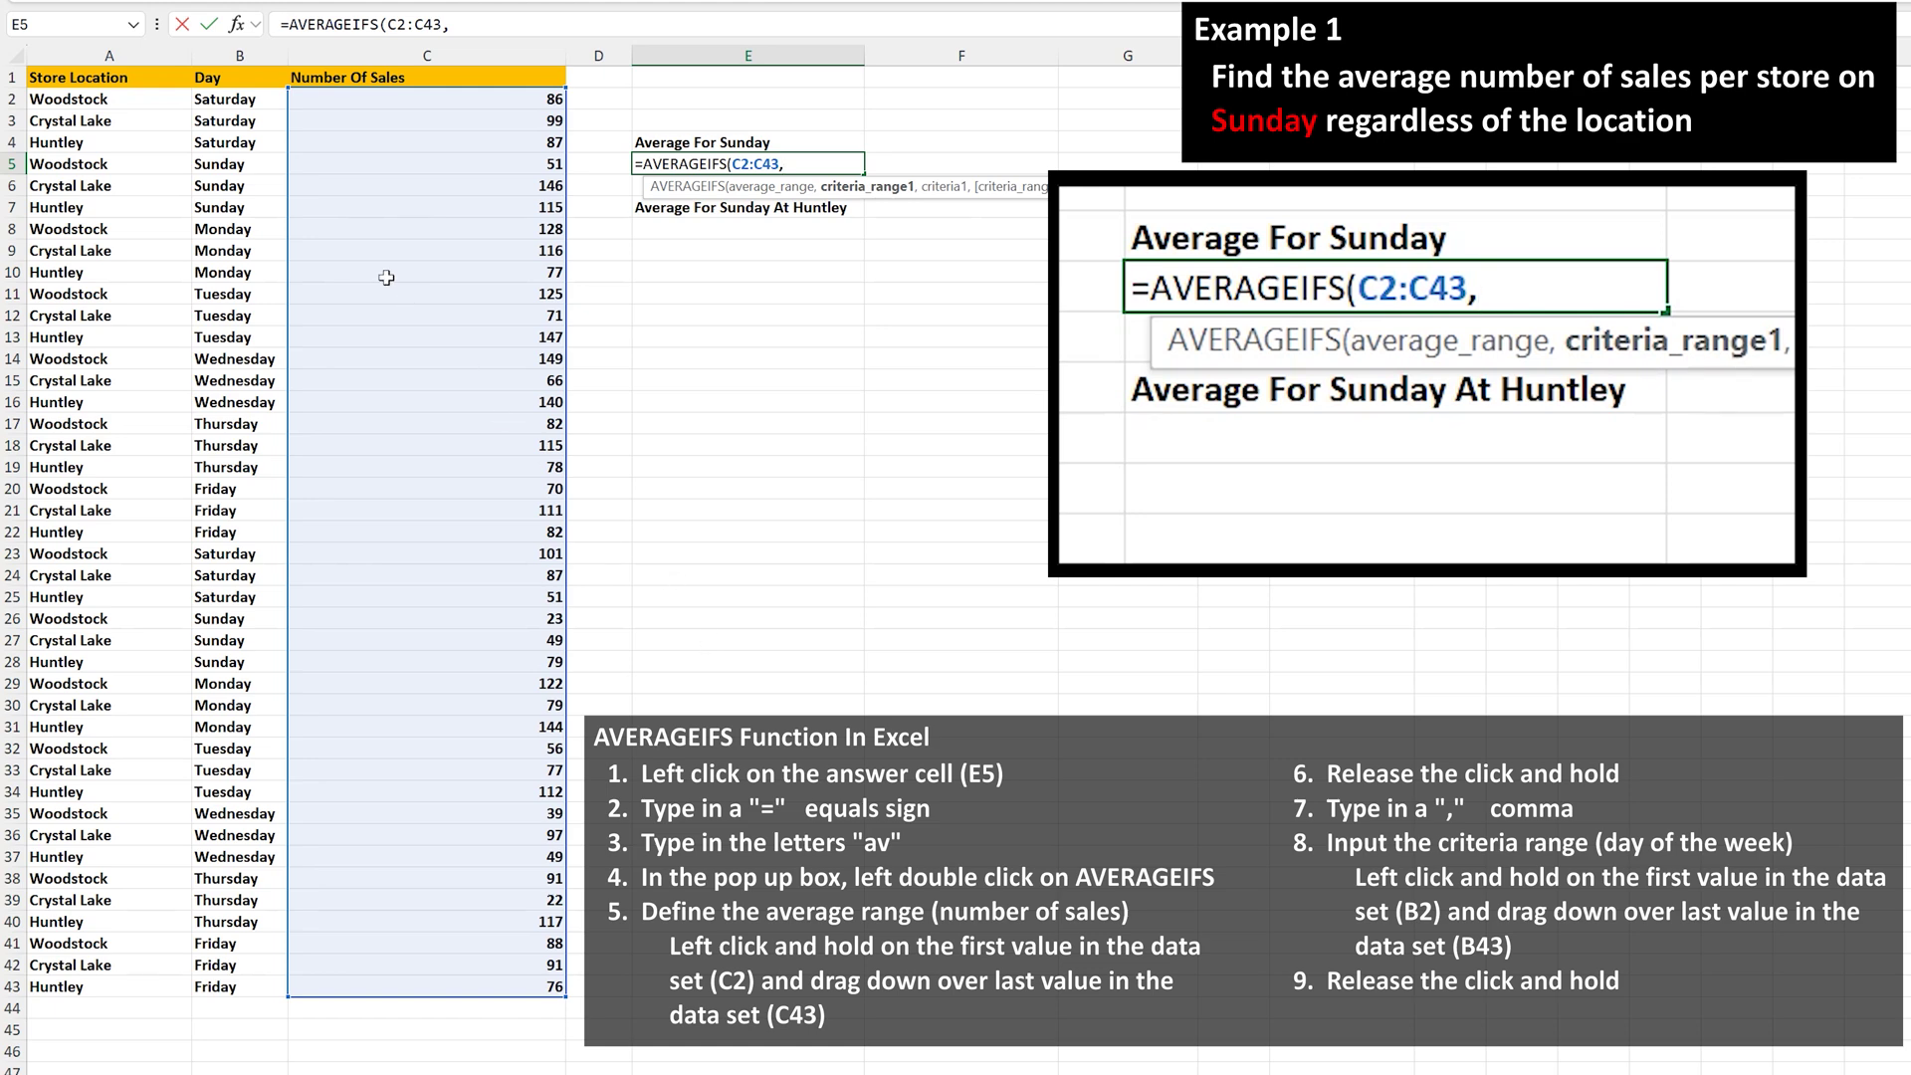
drag(246, 100, 235, 985)
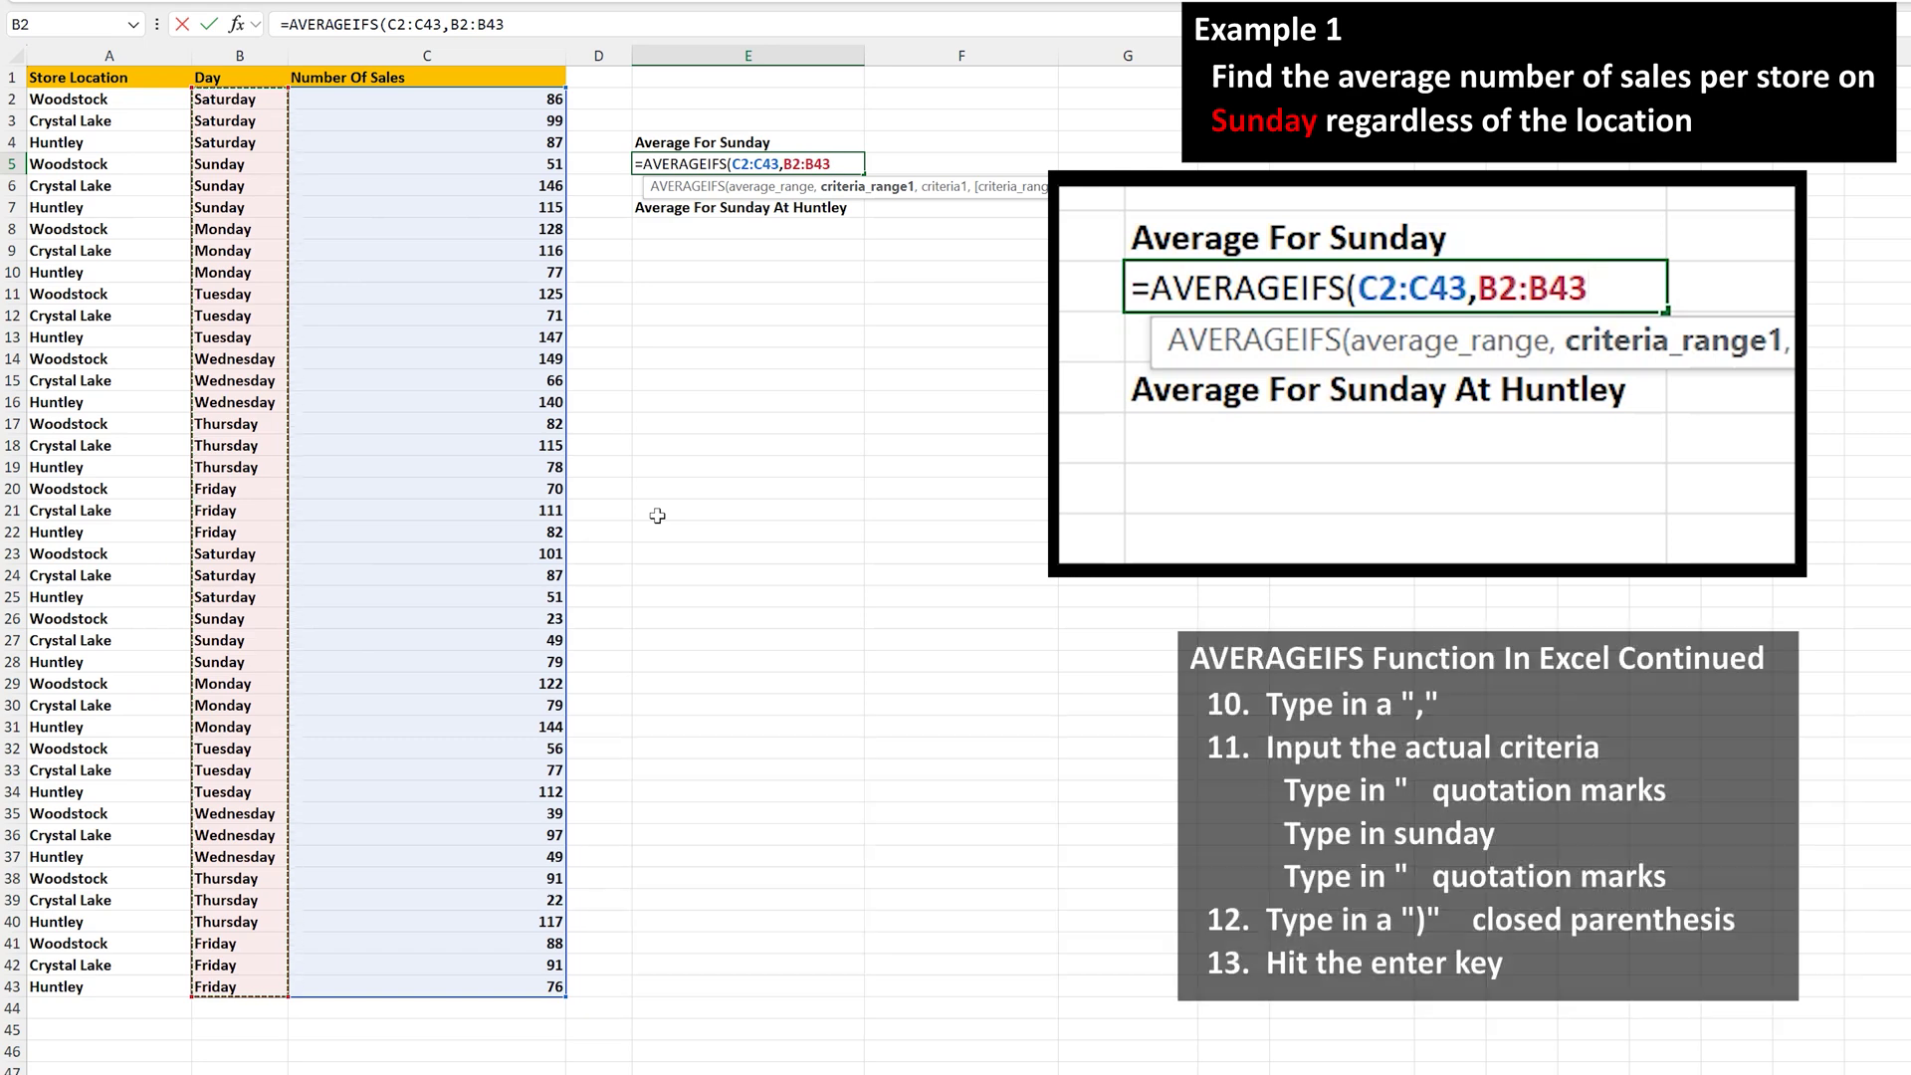
- Finish the E5 formula with the "sunday" criterion and enter it, giving 77.16666667
text(,)
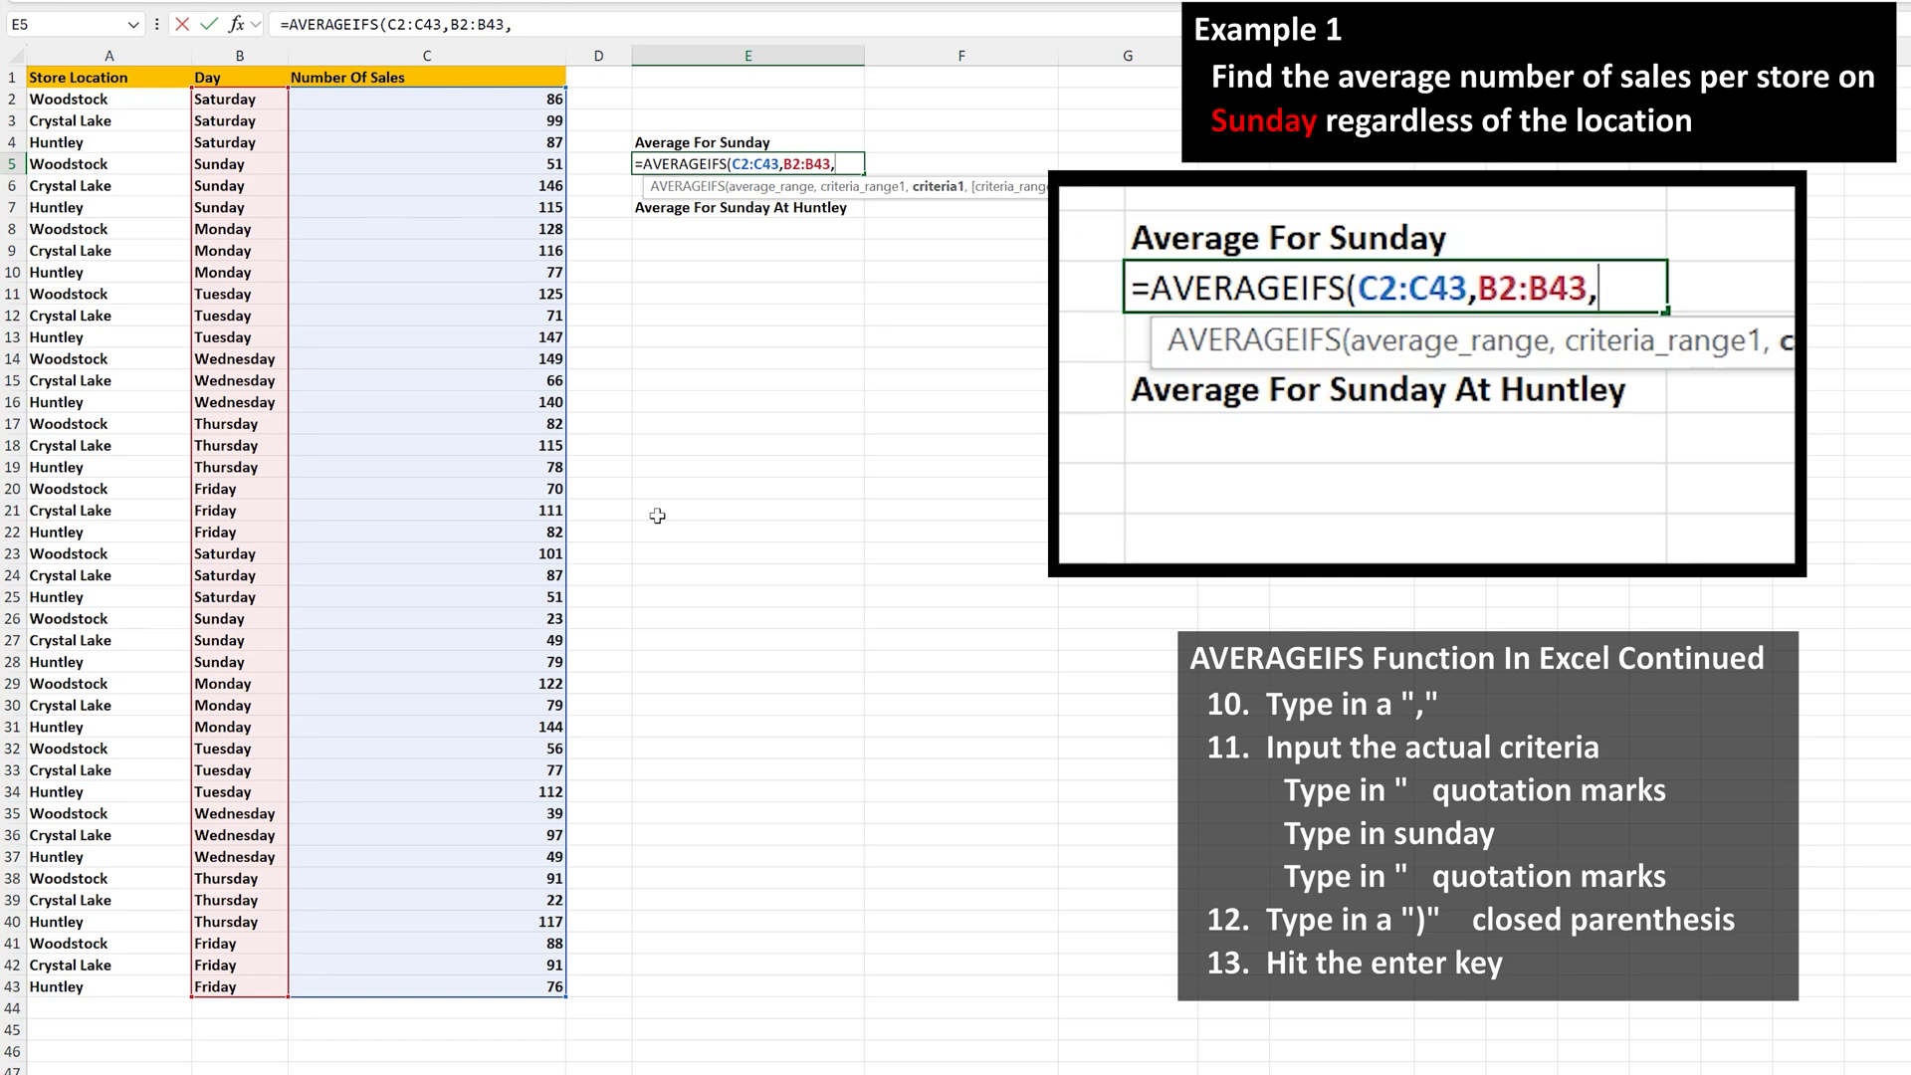
text("sunday)
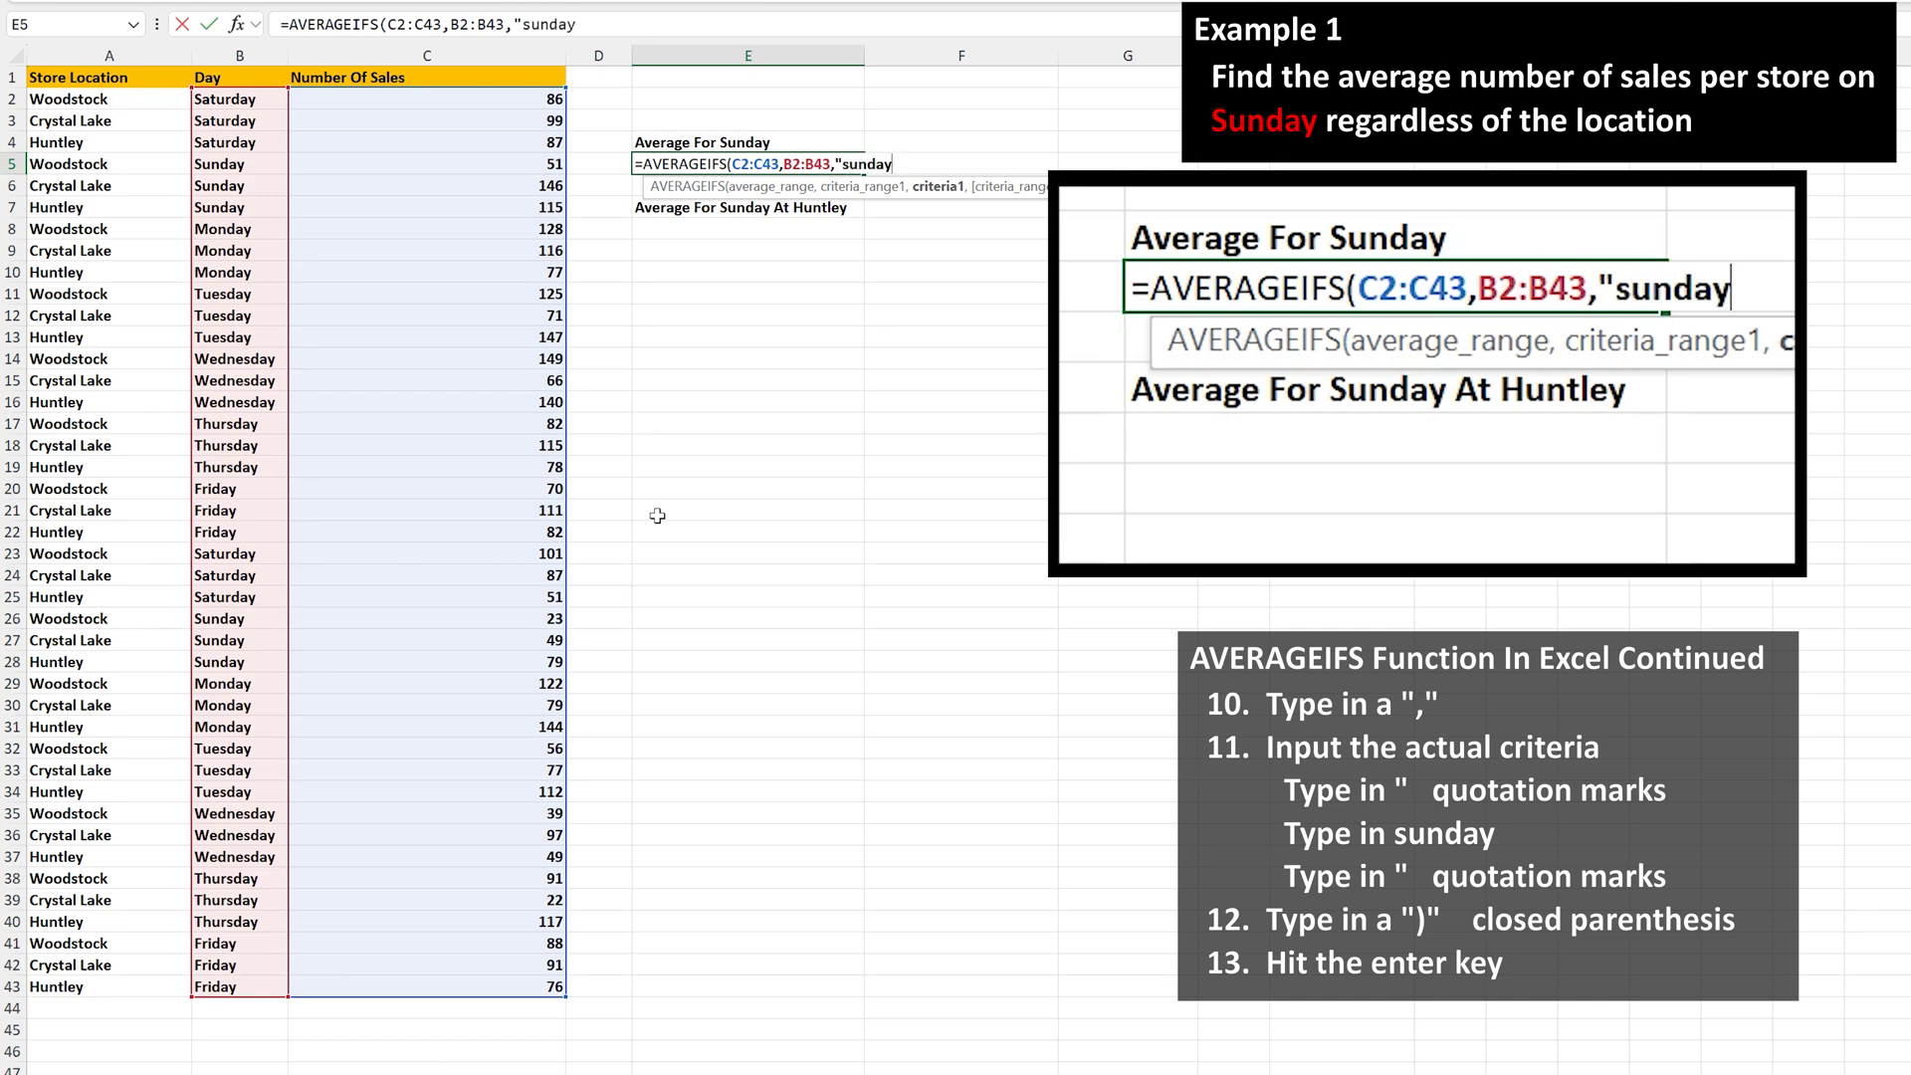
text(")
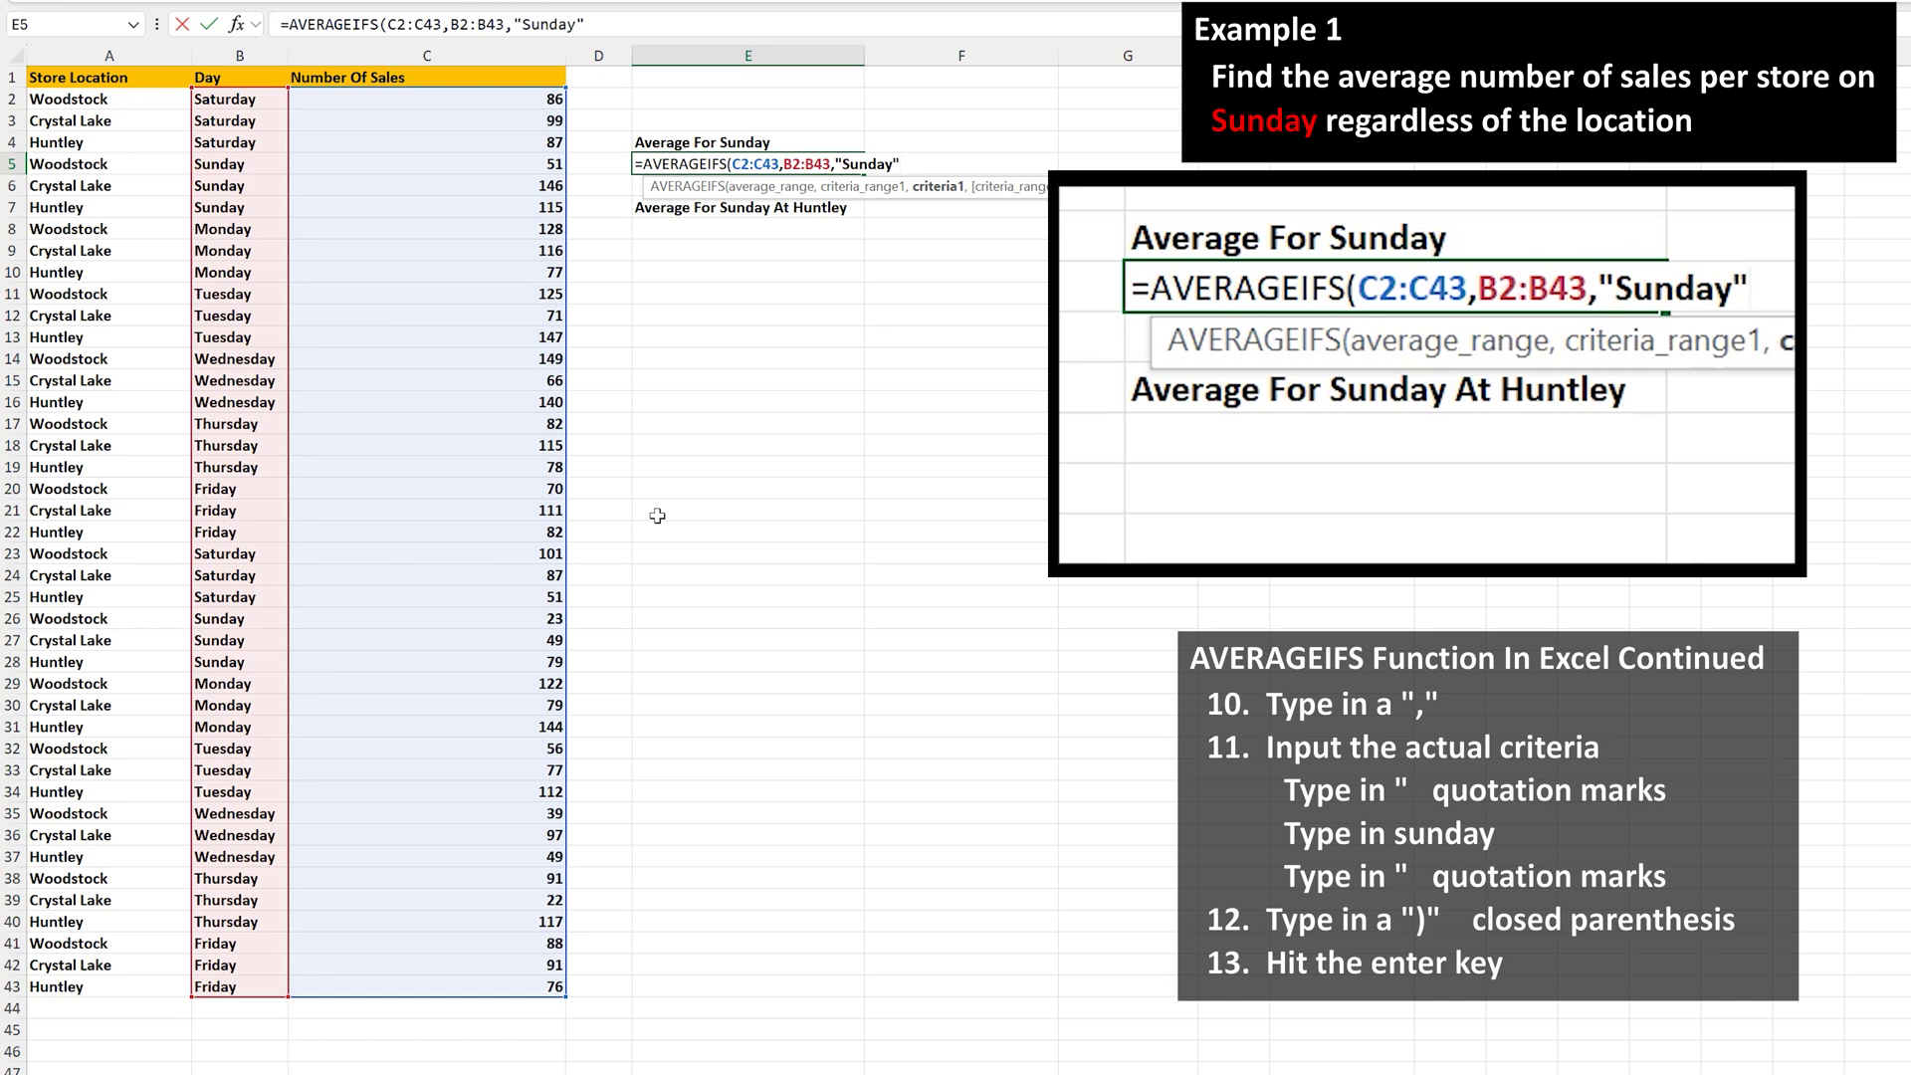
text())
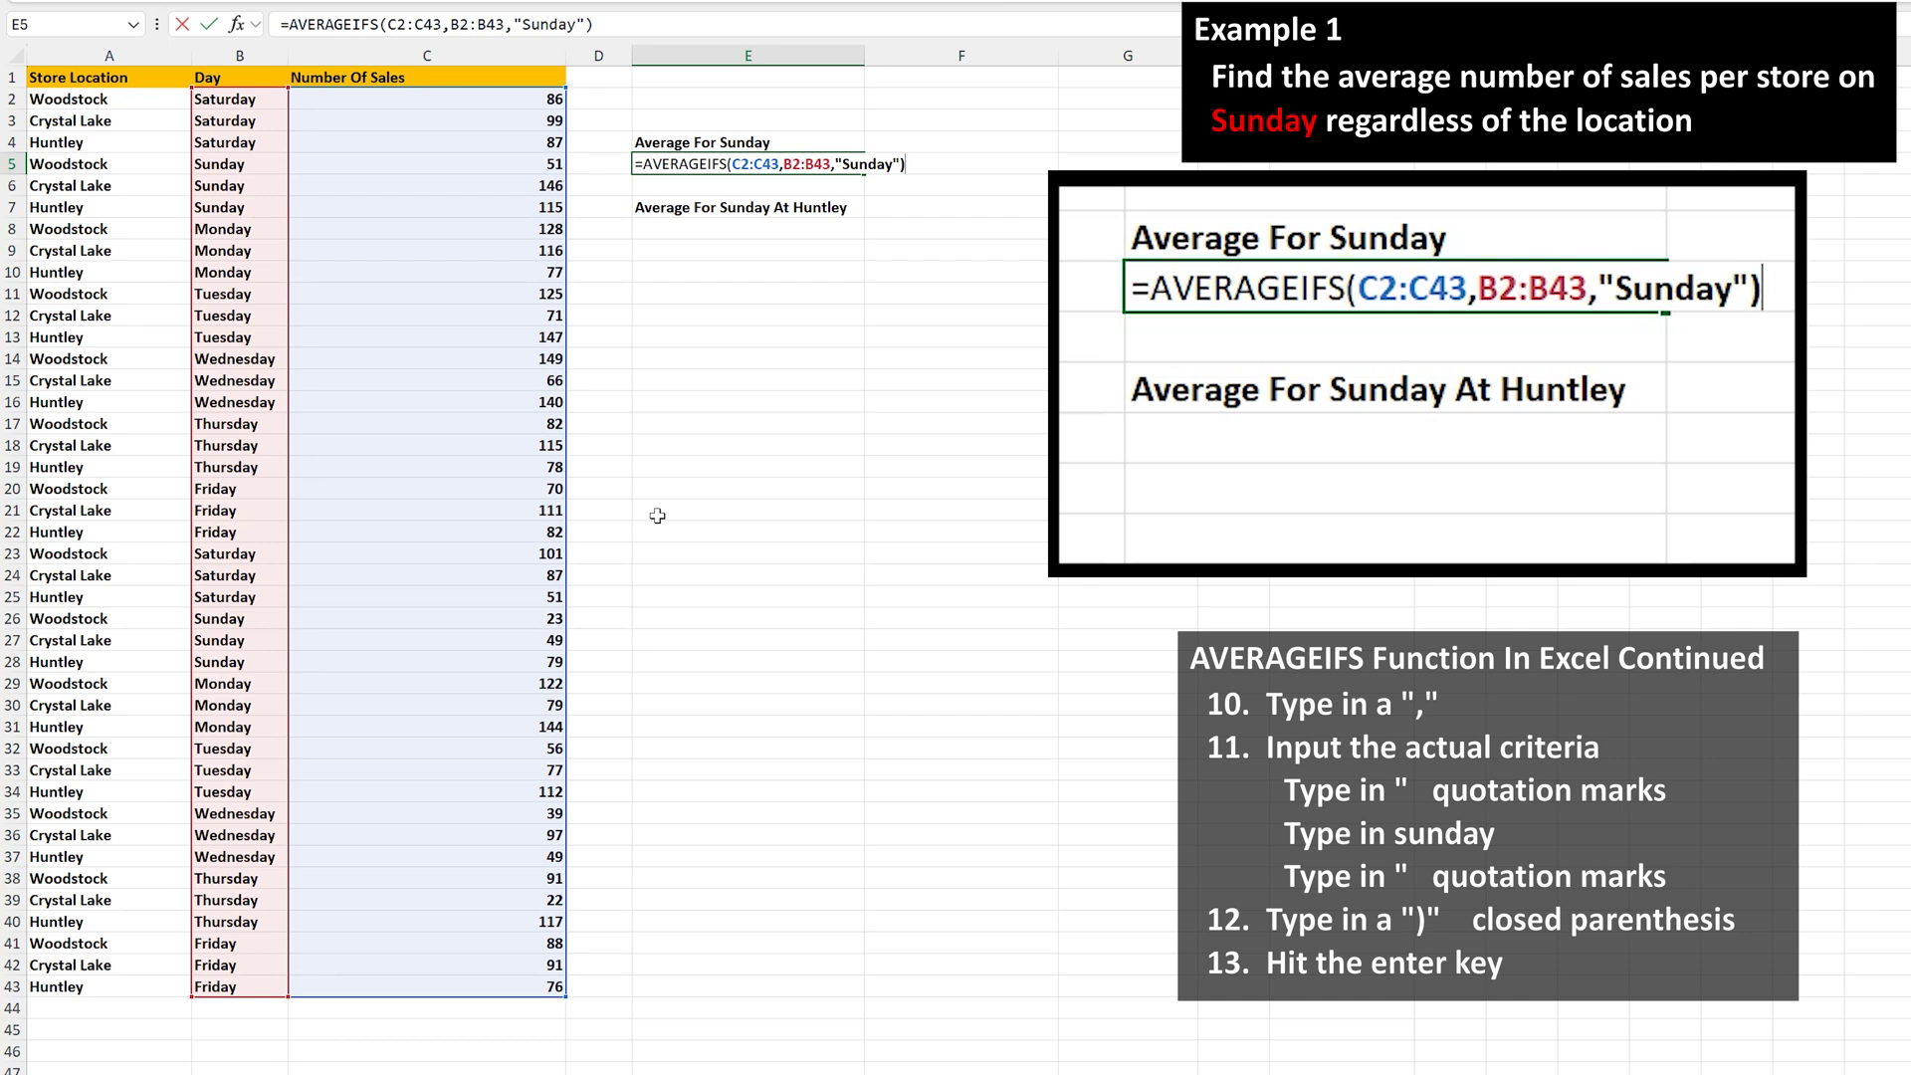
key(Return)
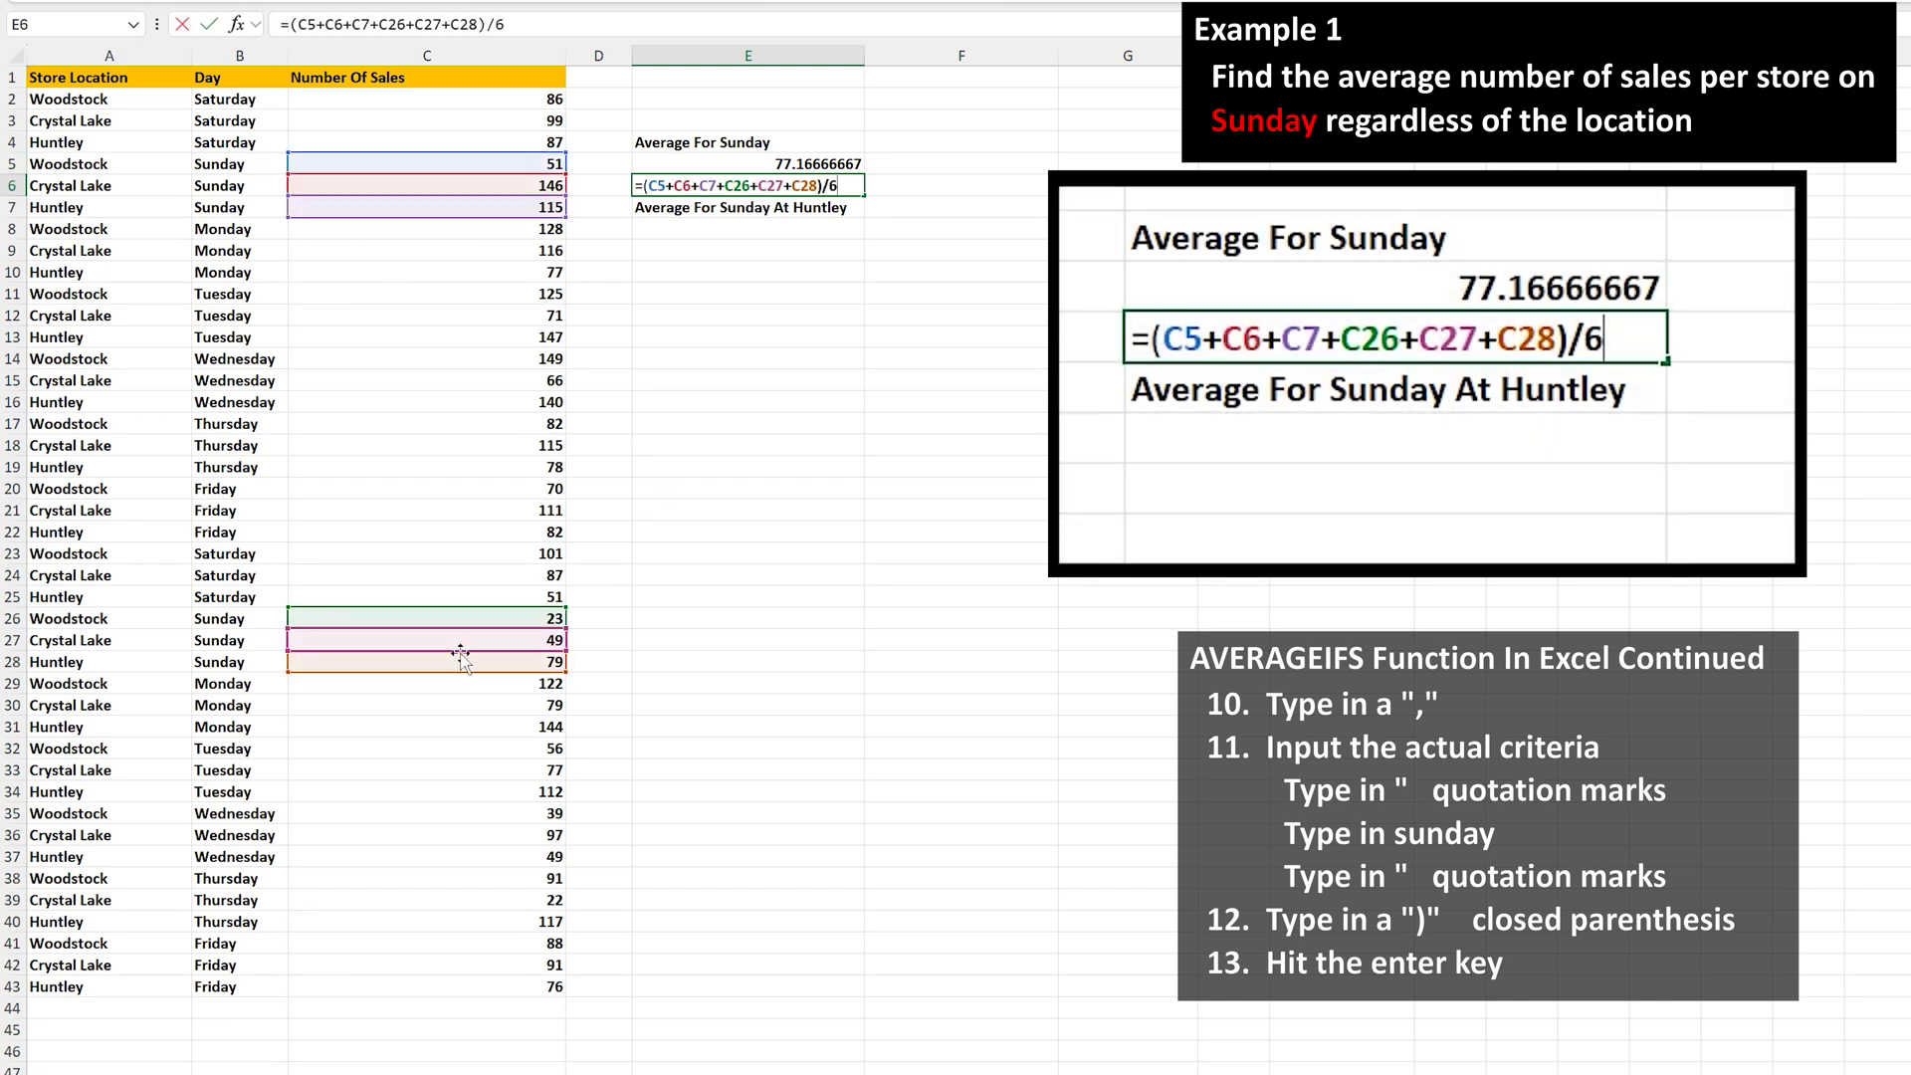
- Enter the manual check =(C5+C6+C7+C26+C27+C28)/6 in E6
key(Return)
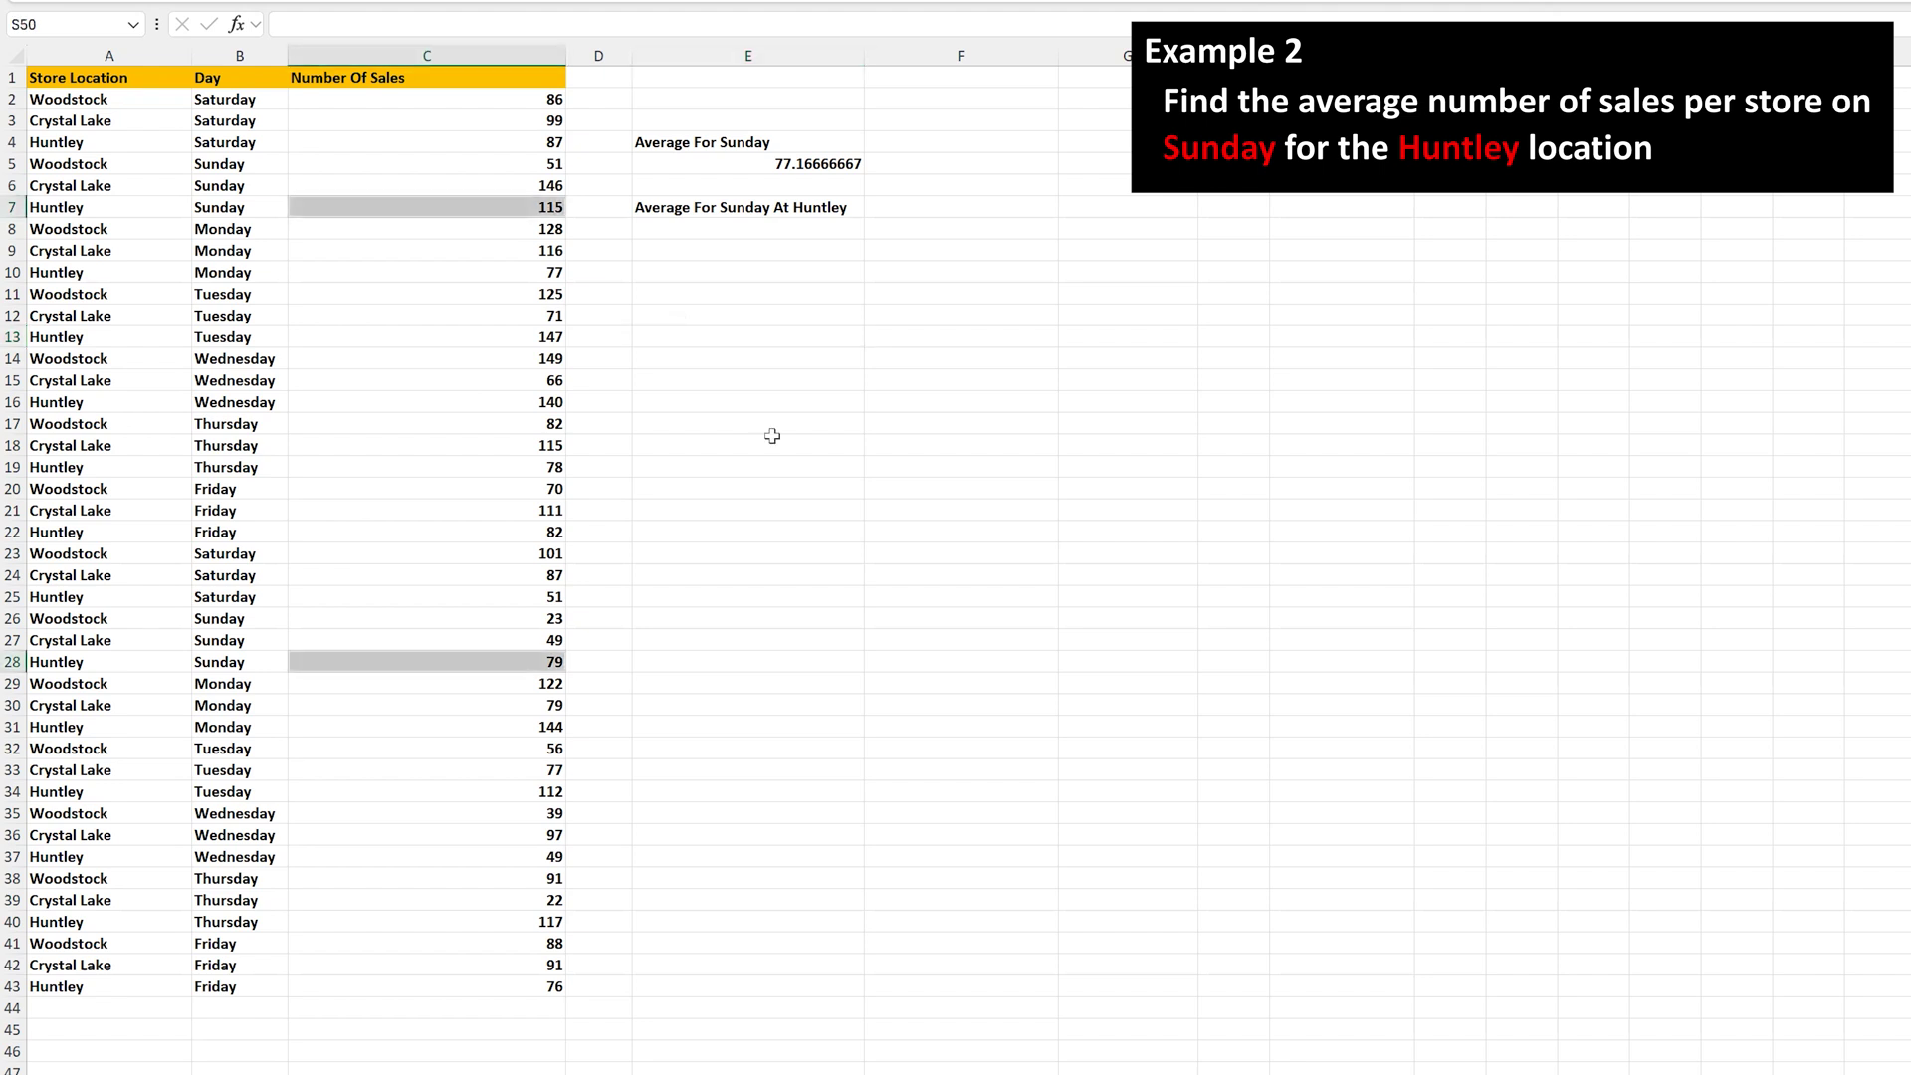
- Begin =AVERAGEIFS( in E8 with the sales figures C2:C43 as the average range
click(753, 230)
text(=a)
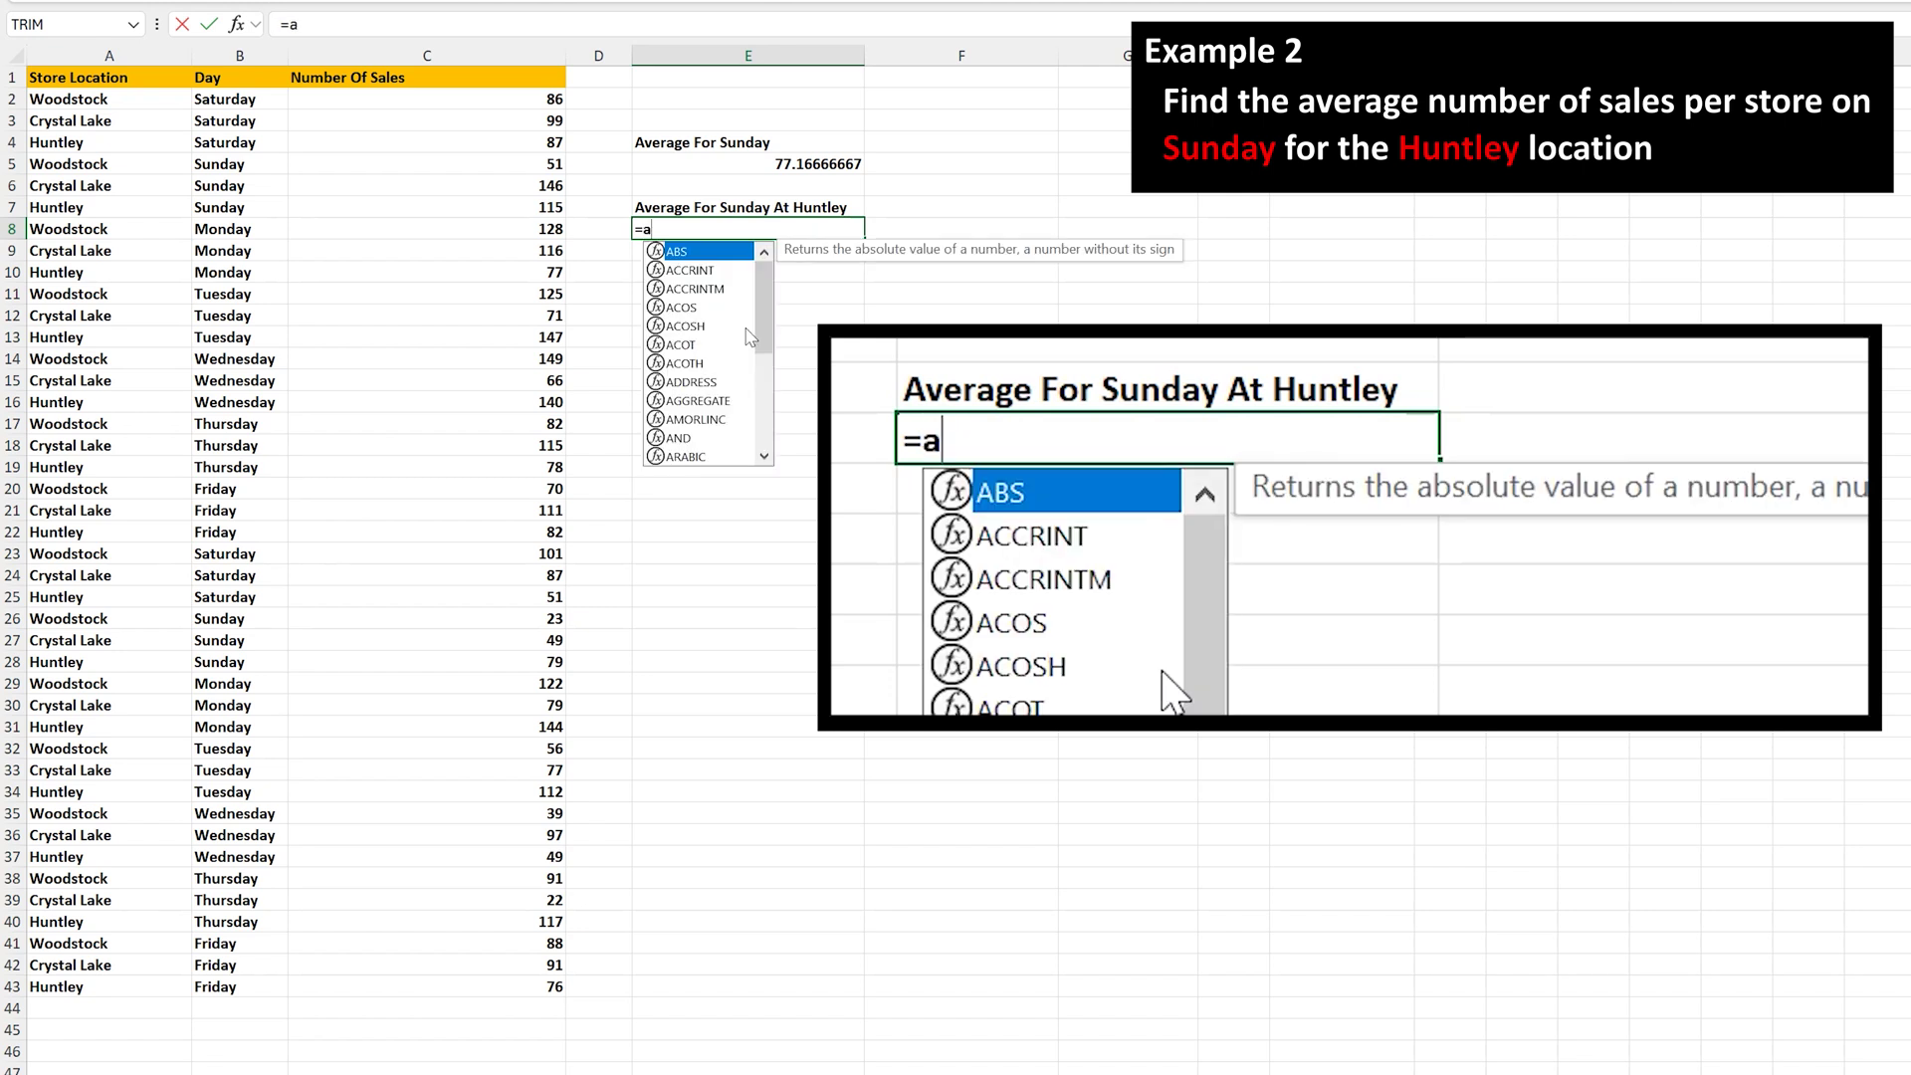
text(v)
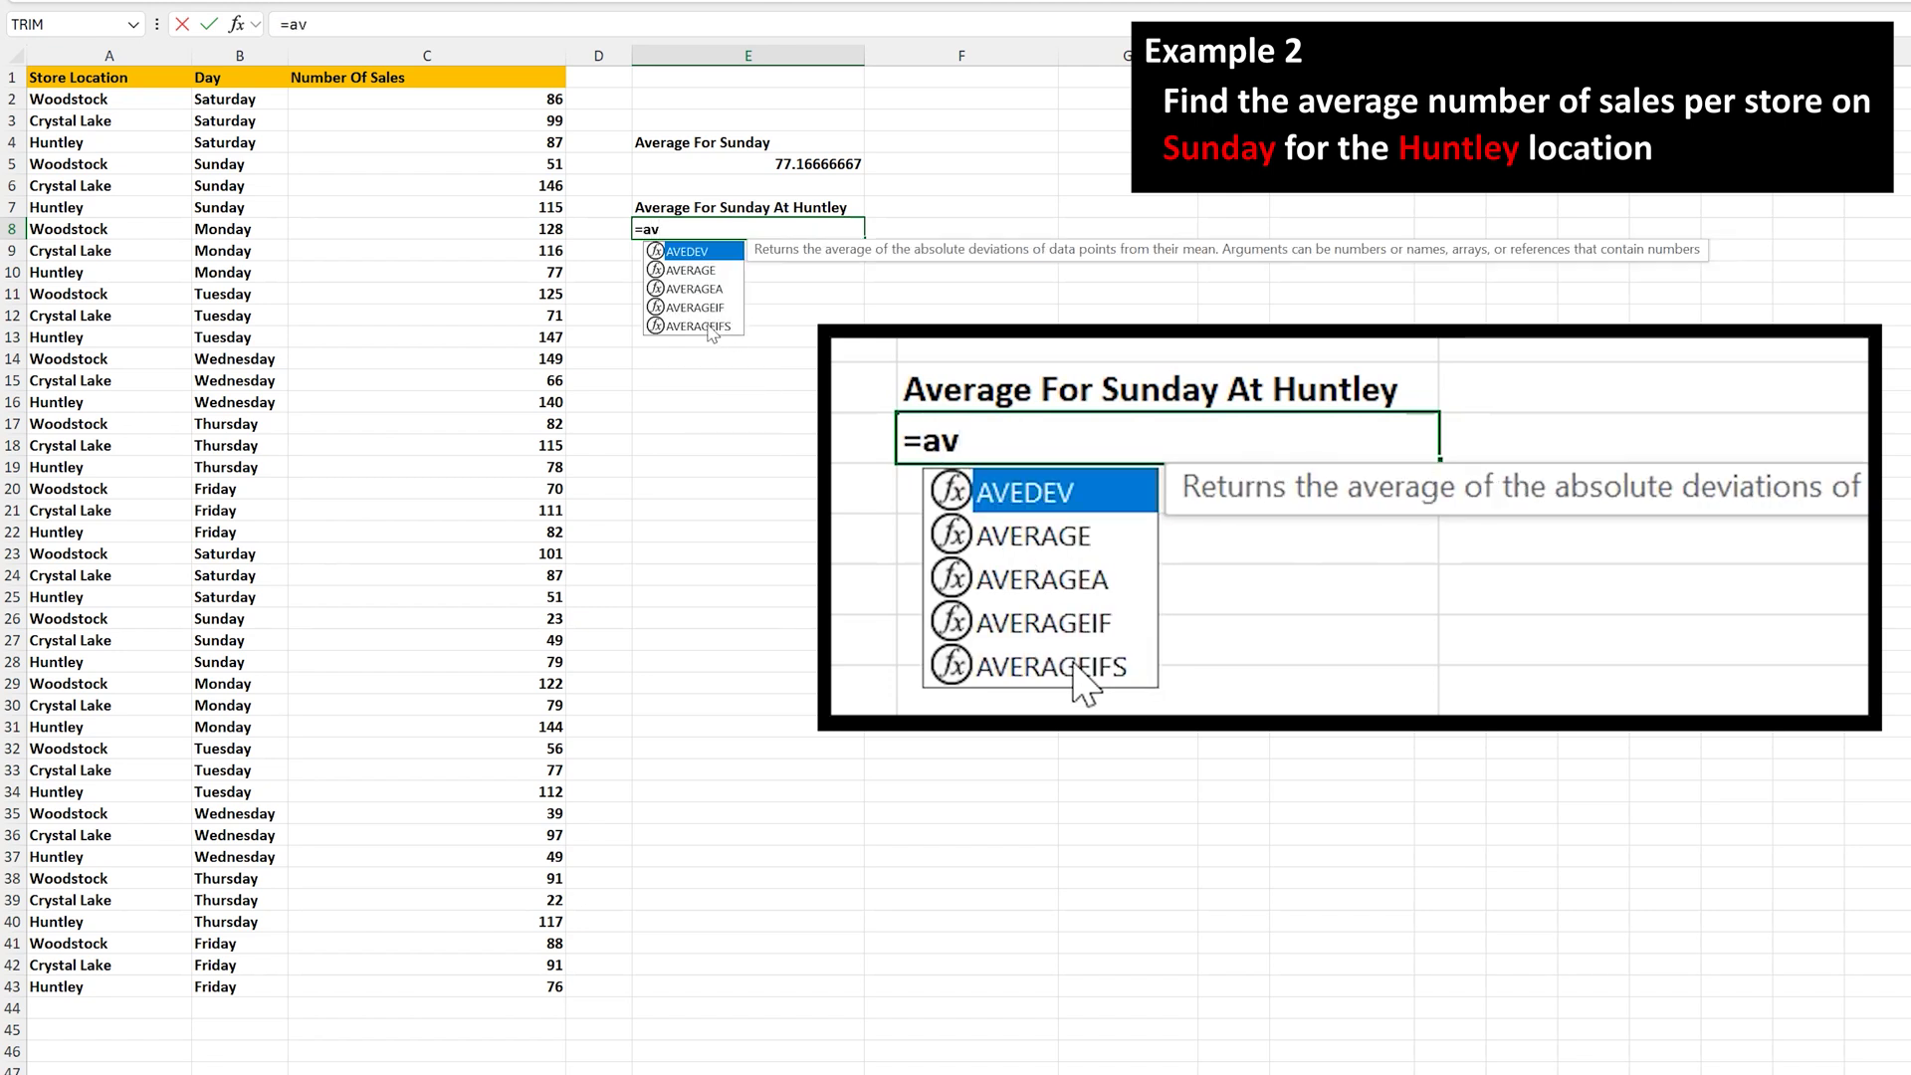
double_click(716, 327)
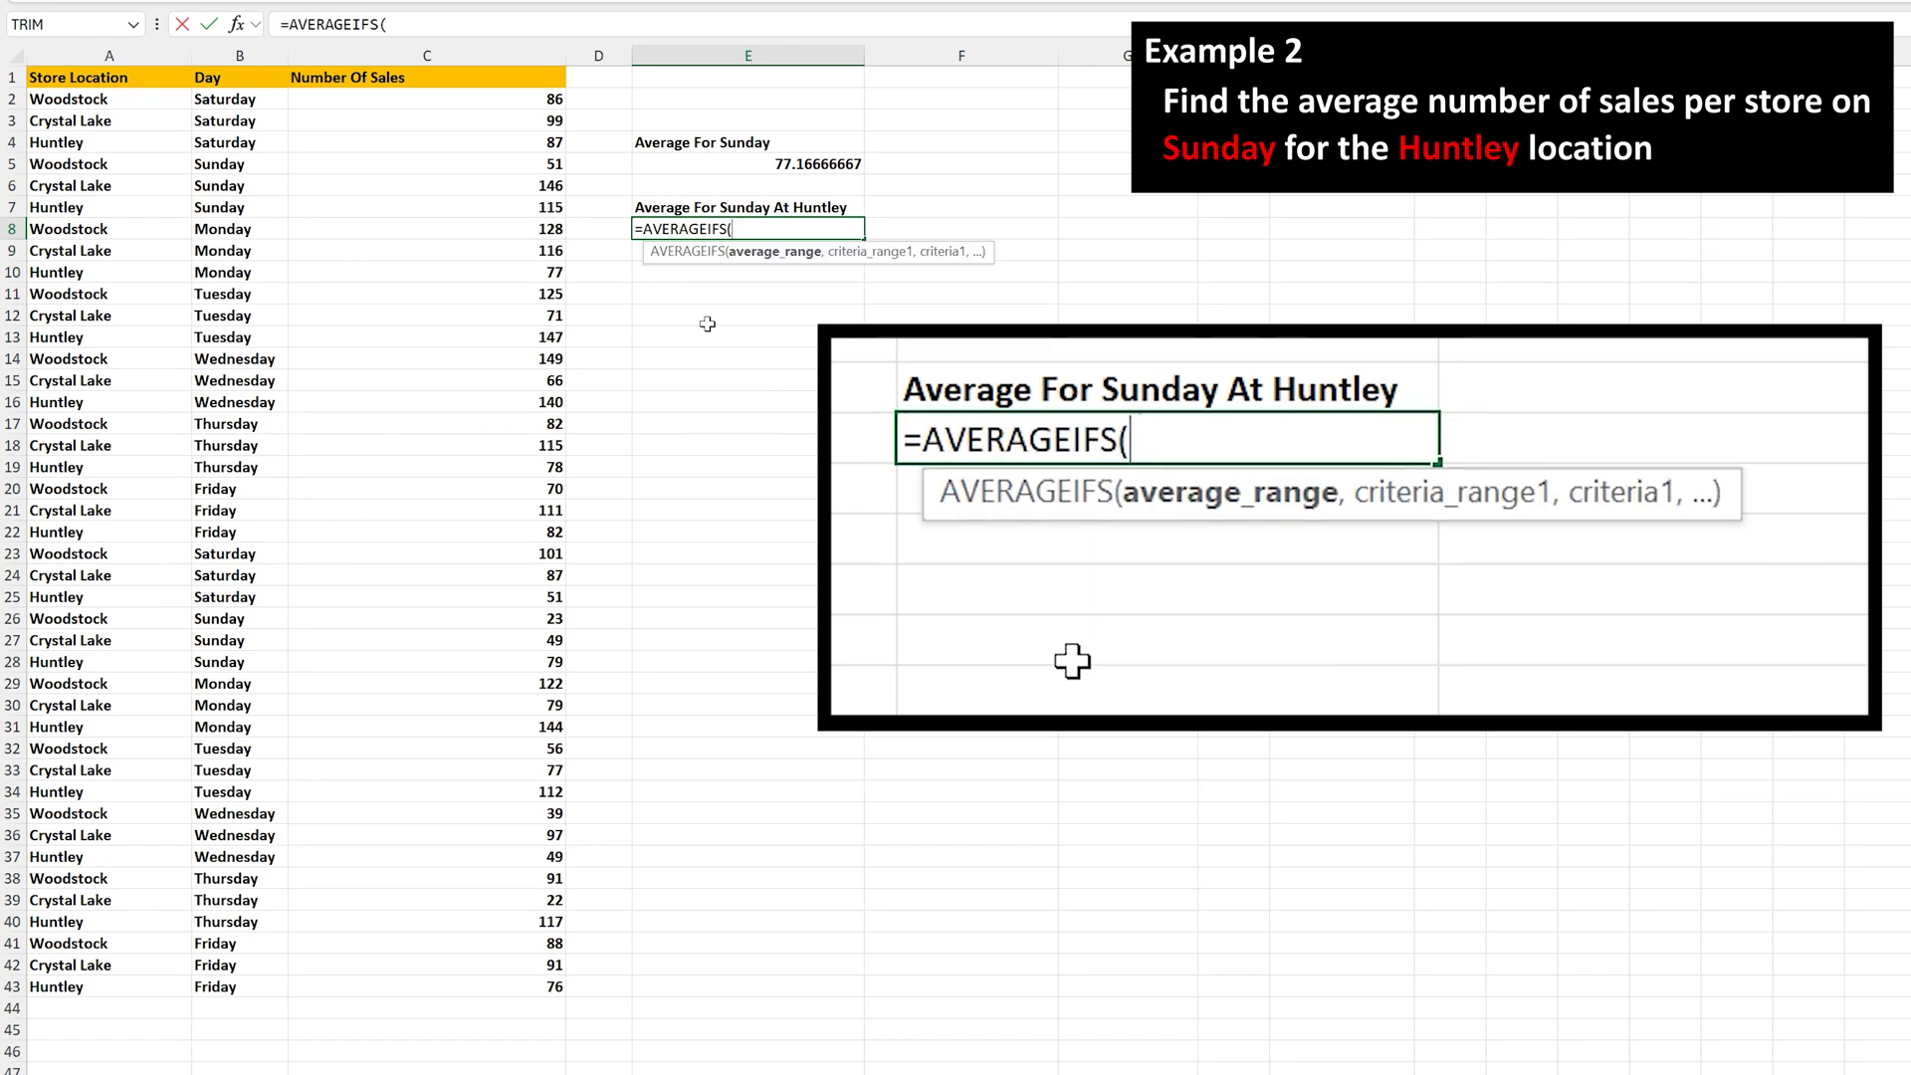
click(524, 99)
drag(524, 100, 511, 988)
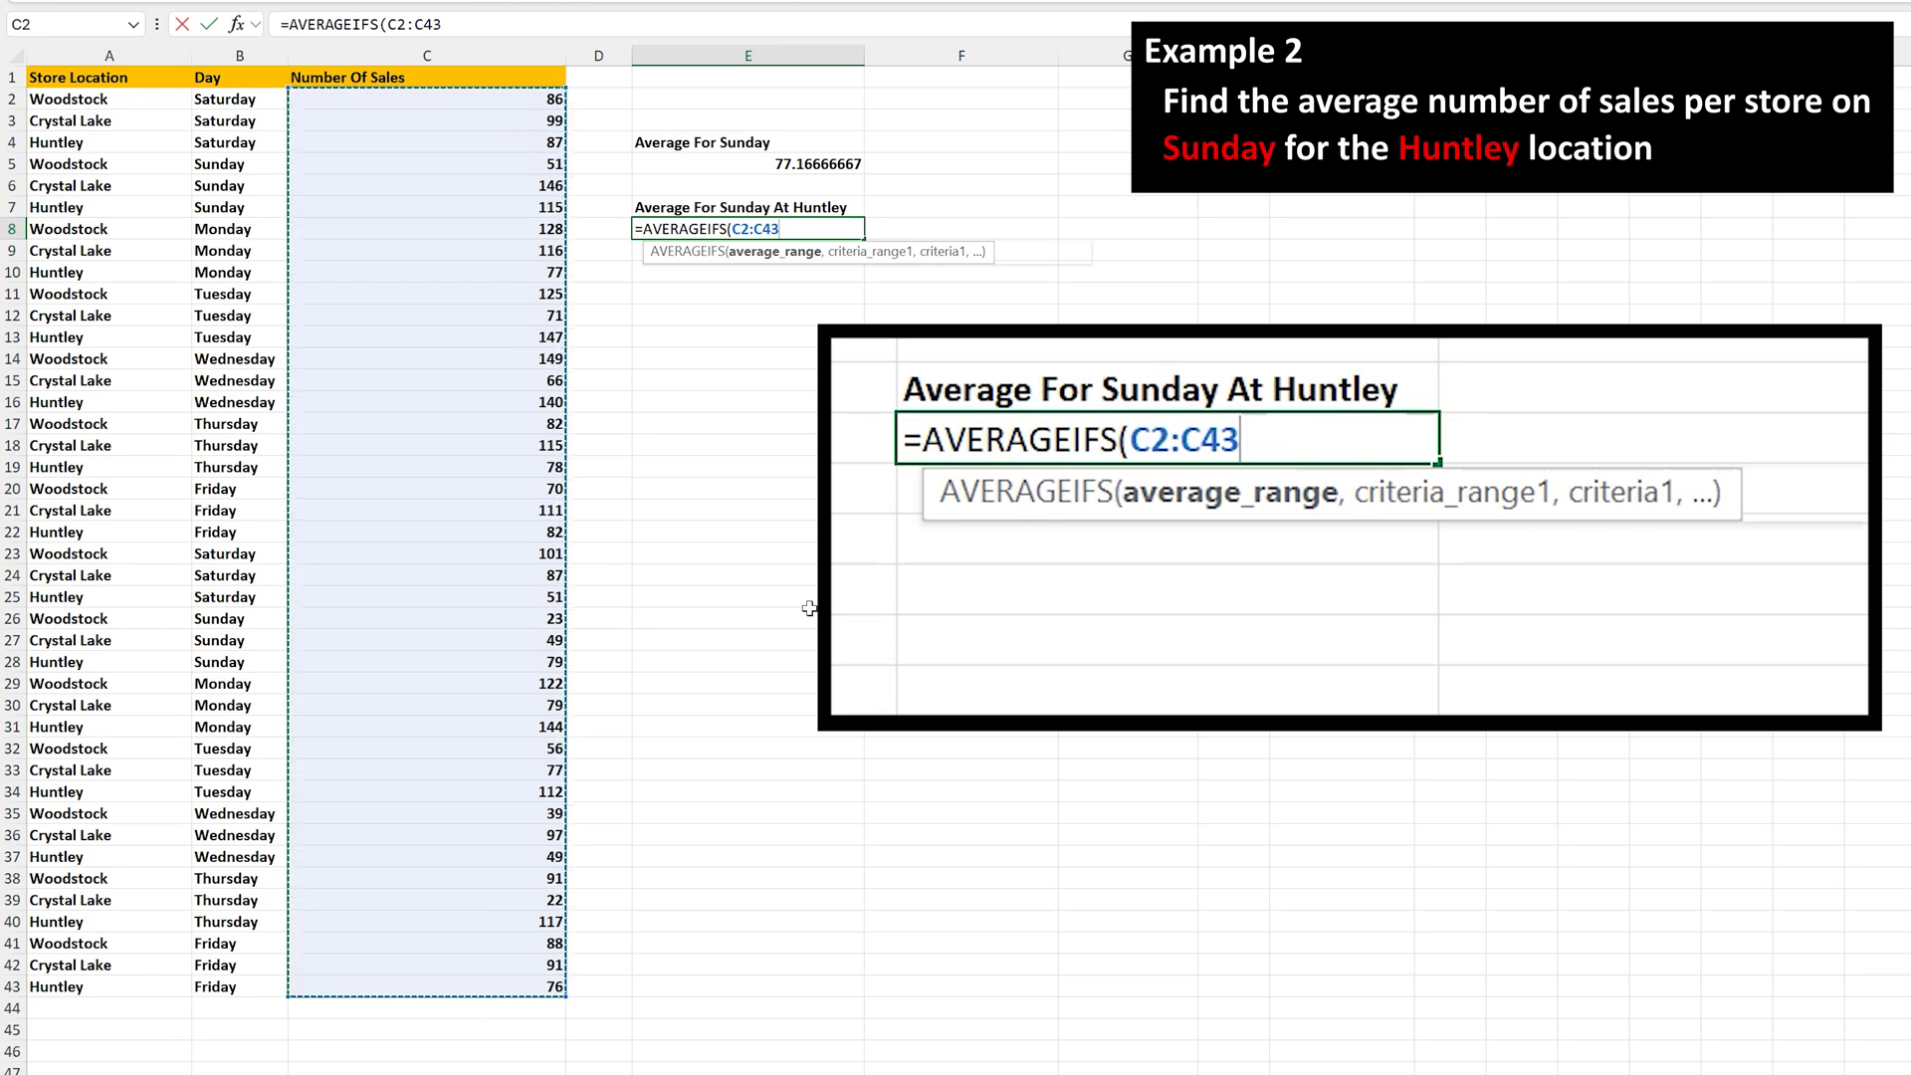
text(,)
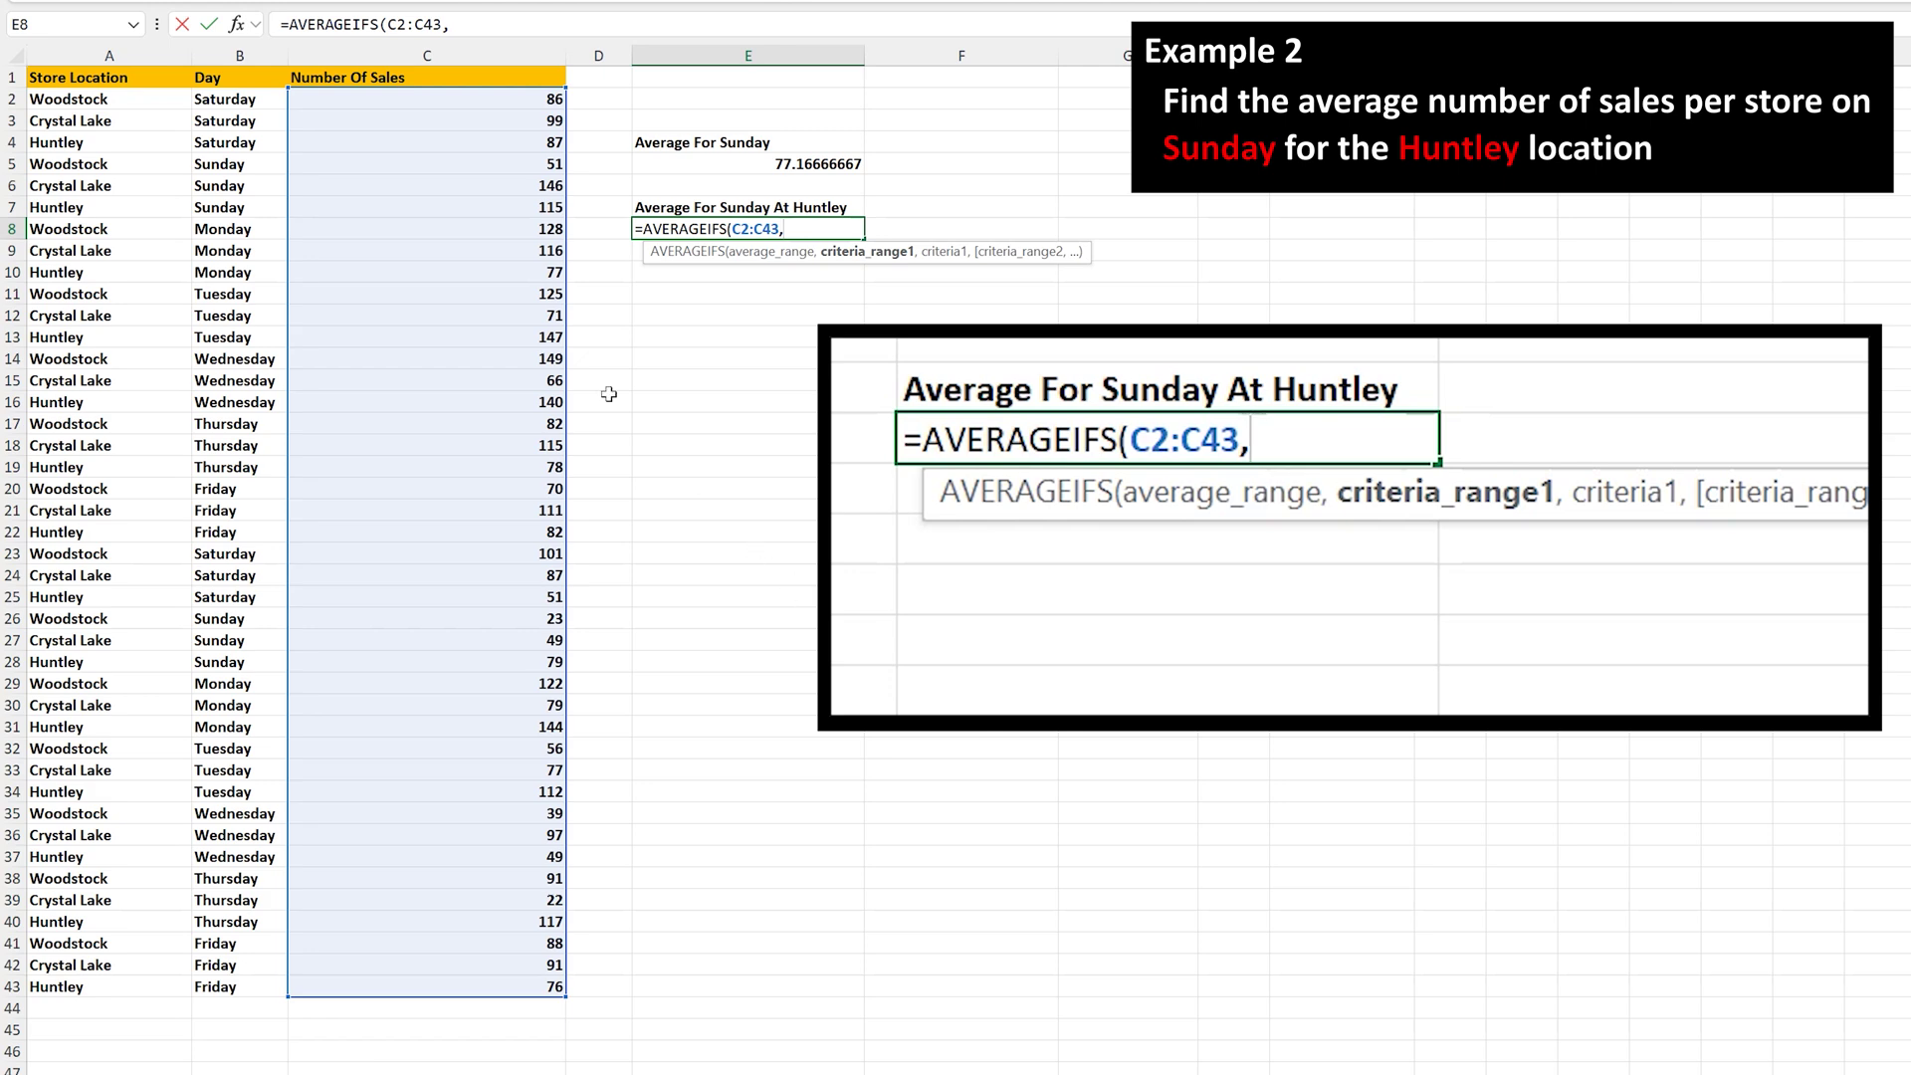
- Add criteria range B2:B43 with the "sunday" criterion to the E8 formula
drag(261, 103, 239, 986)
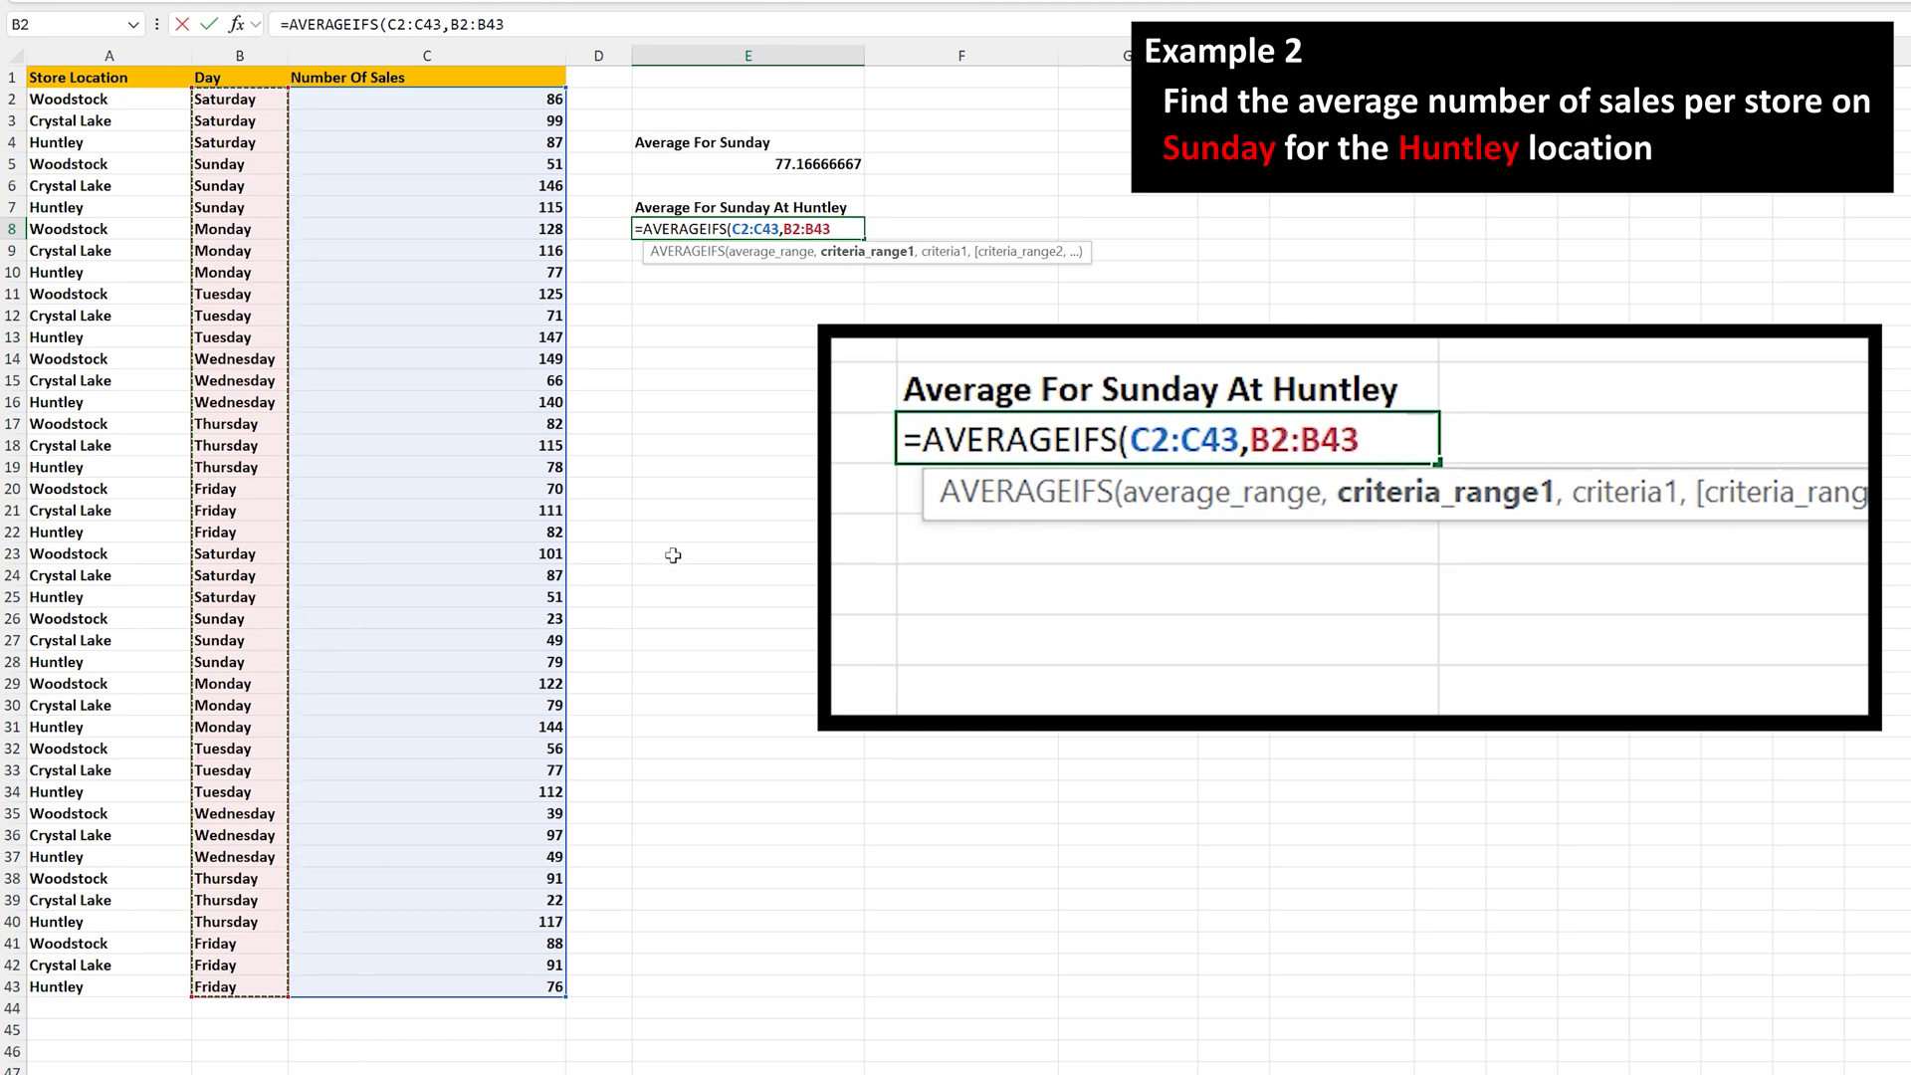
text(,)
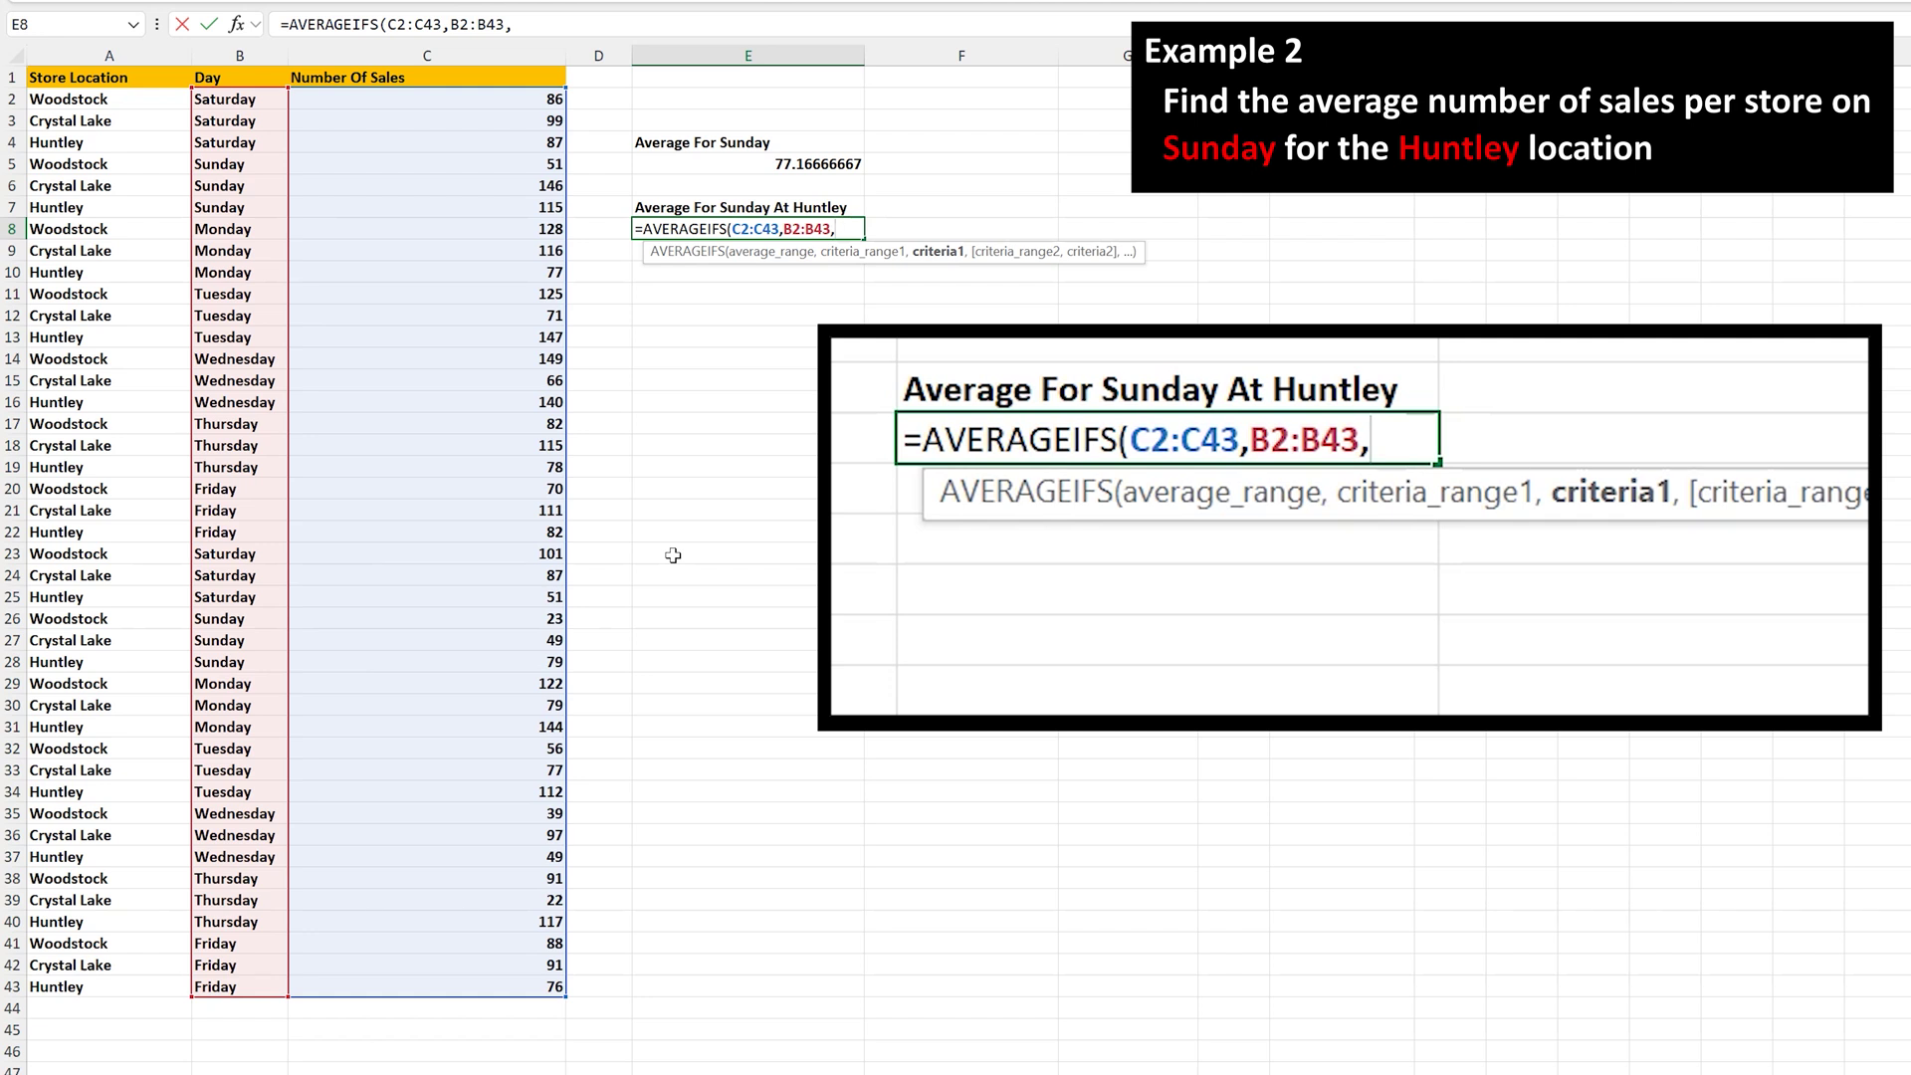
text("sunda)
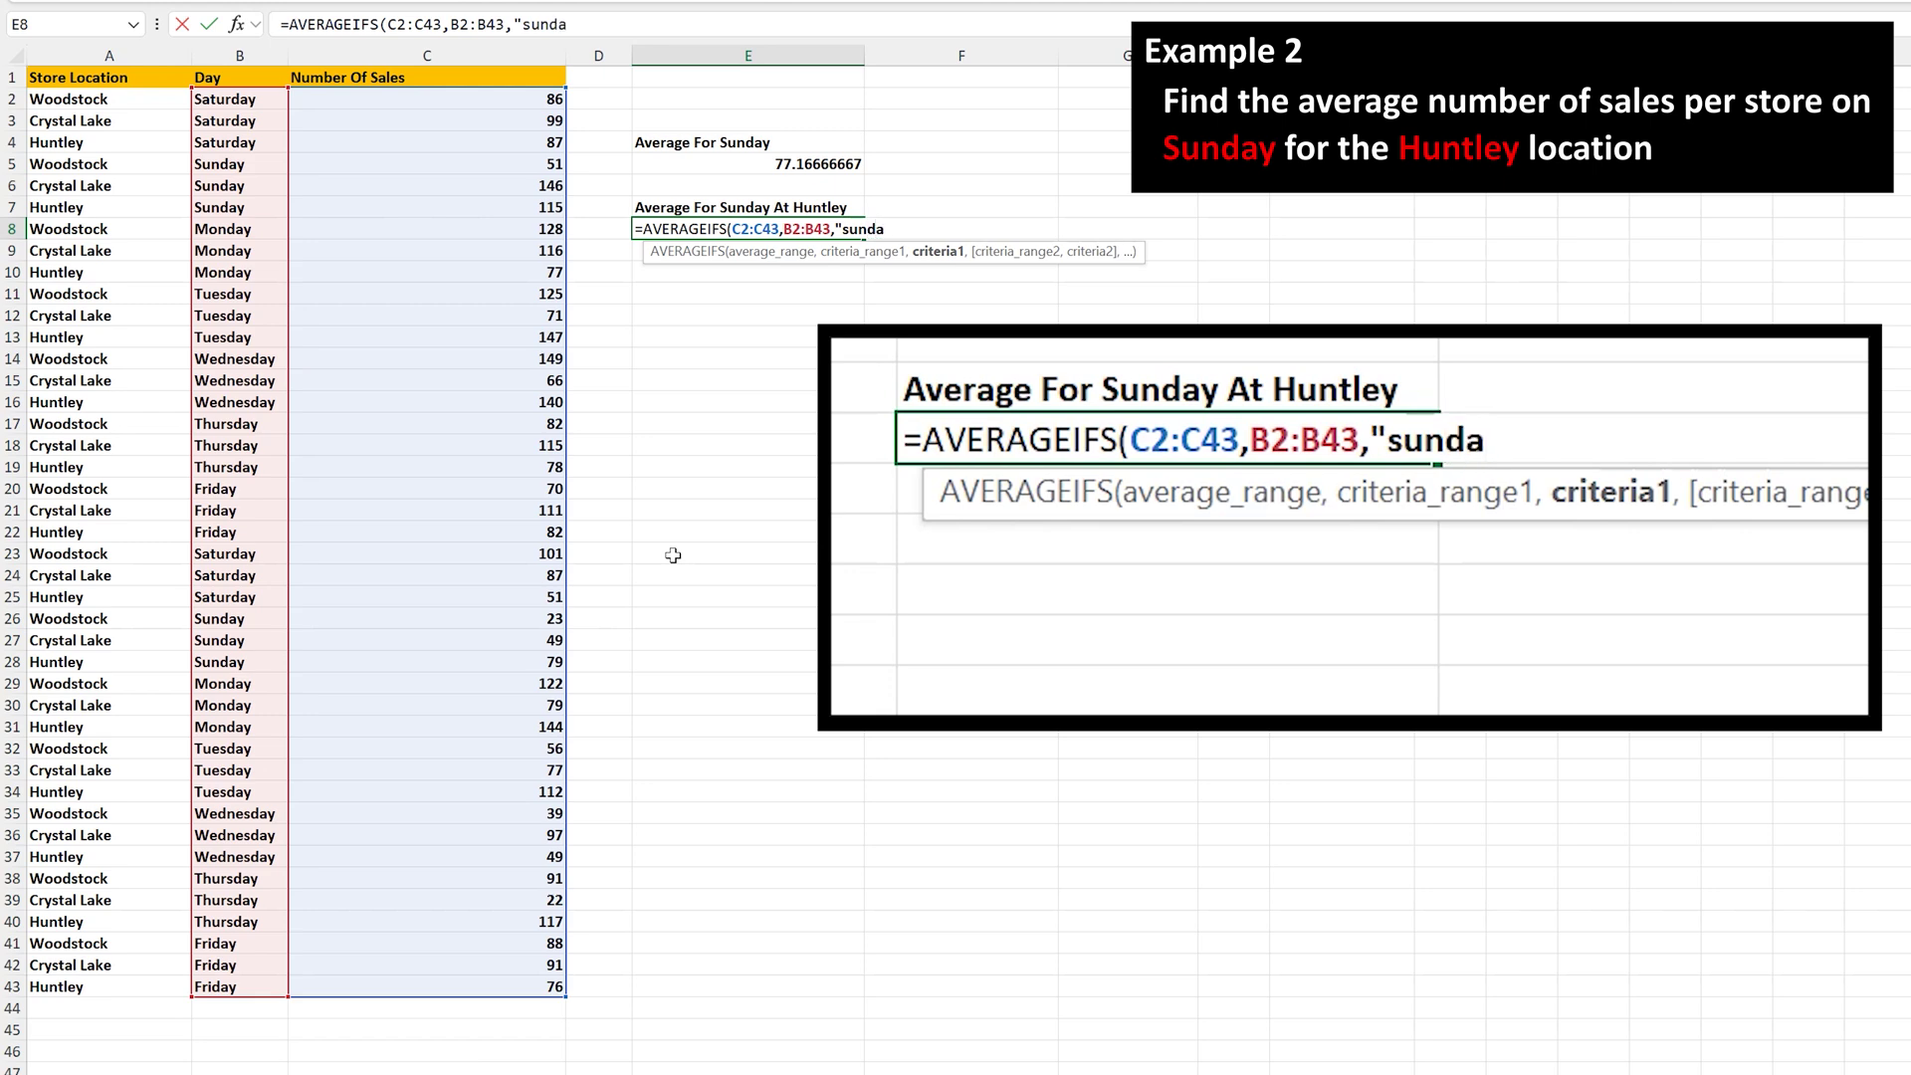
text(y",)
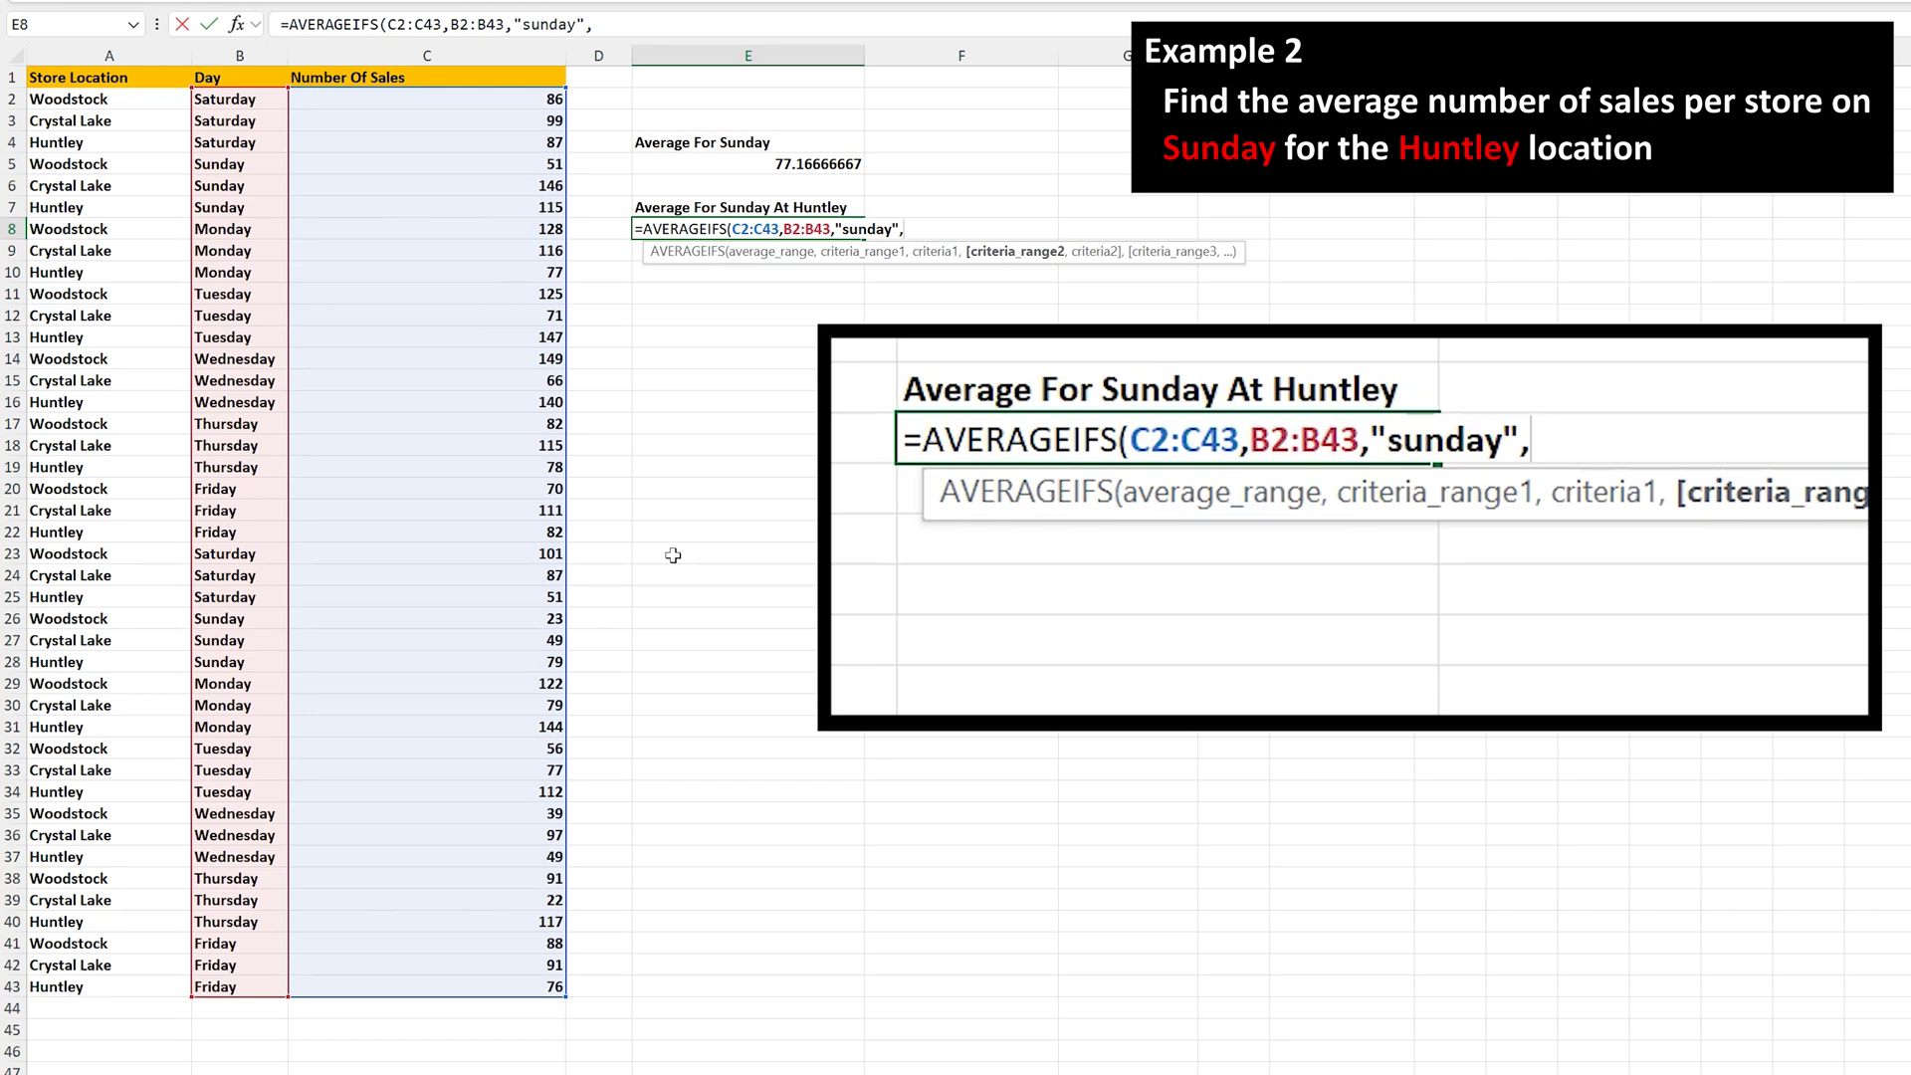
- Add A2:A43 with the "huntley" criterion, close and enter the E8 formula, returning 97
drag(152, 105, 128, 991)
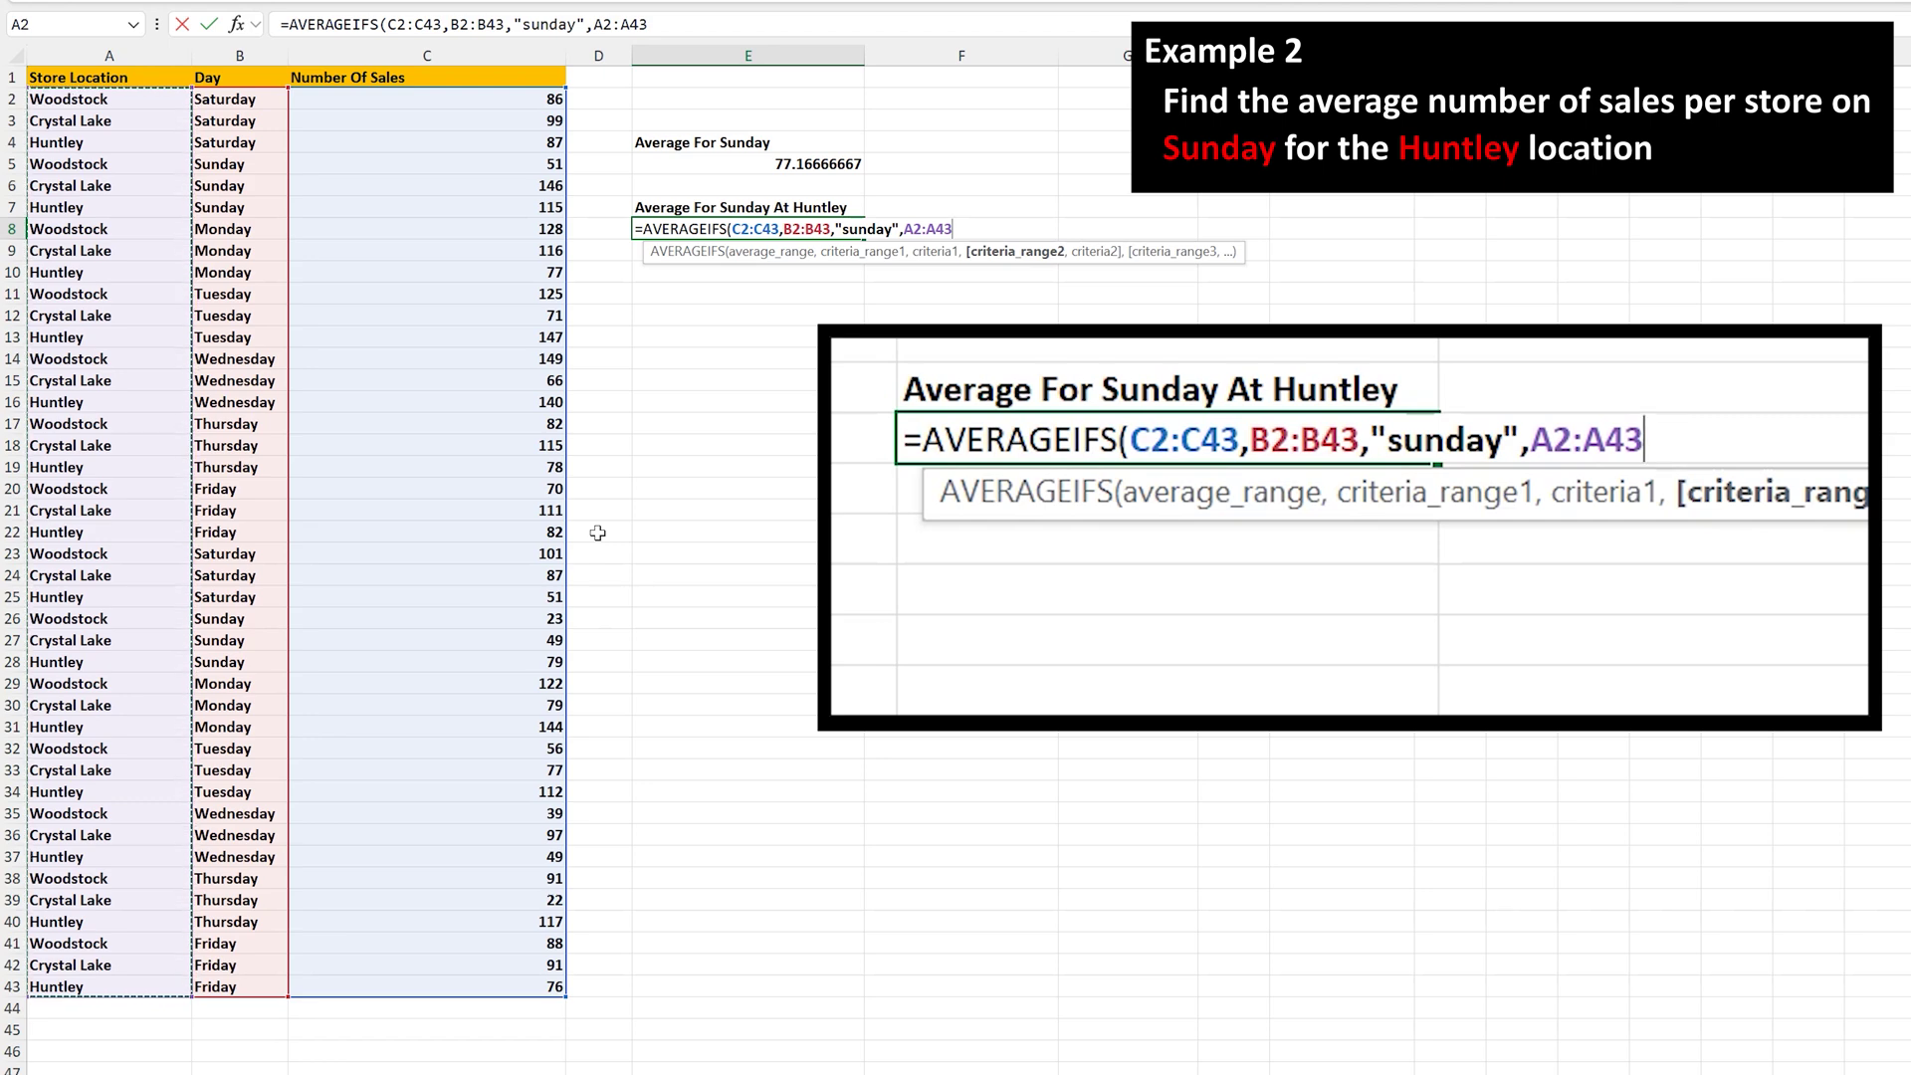
text(,)
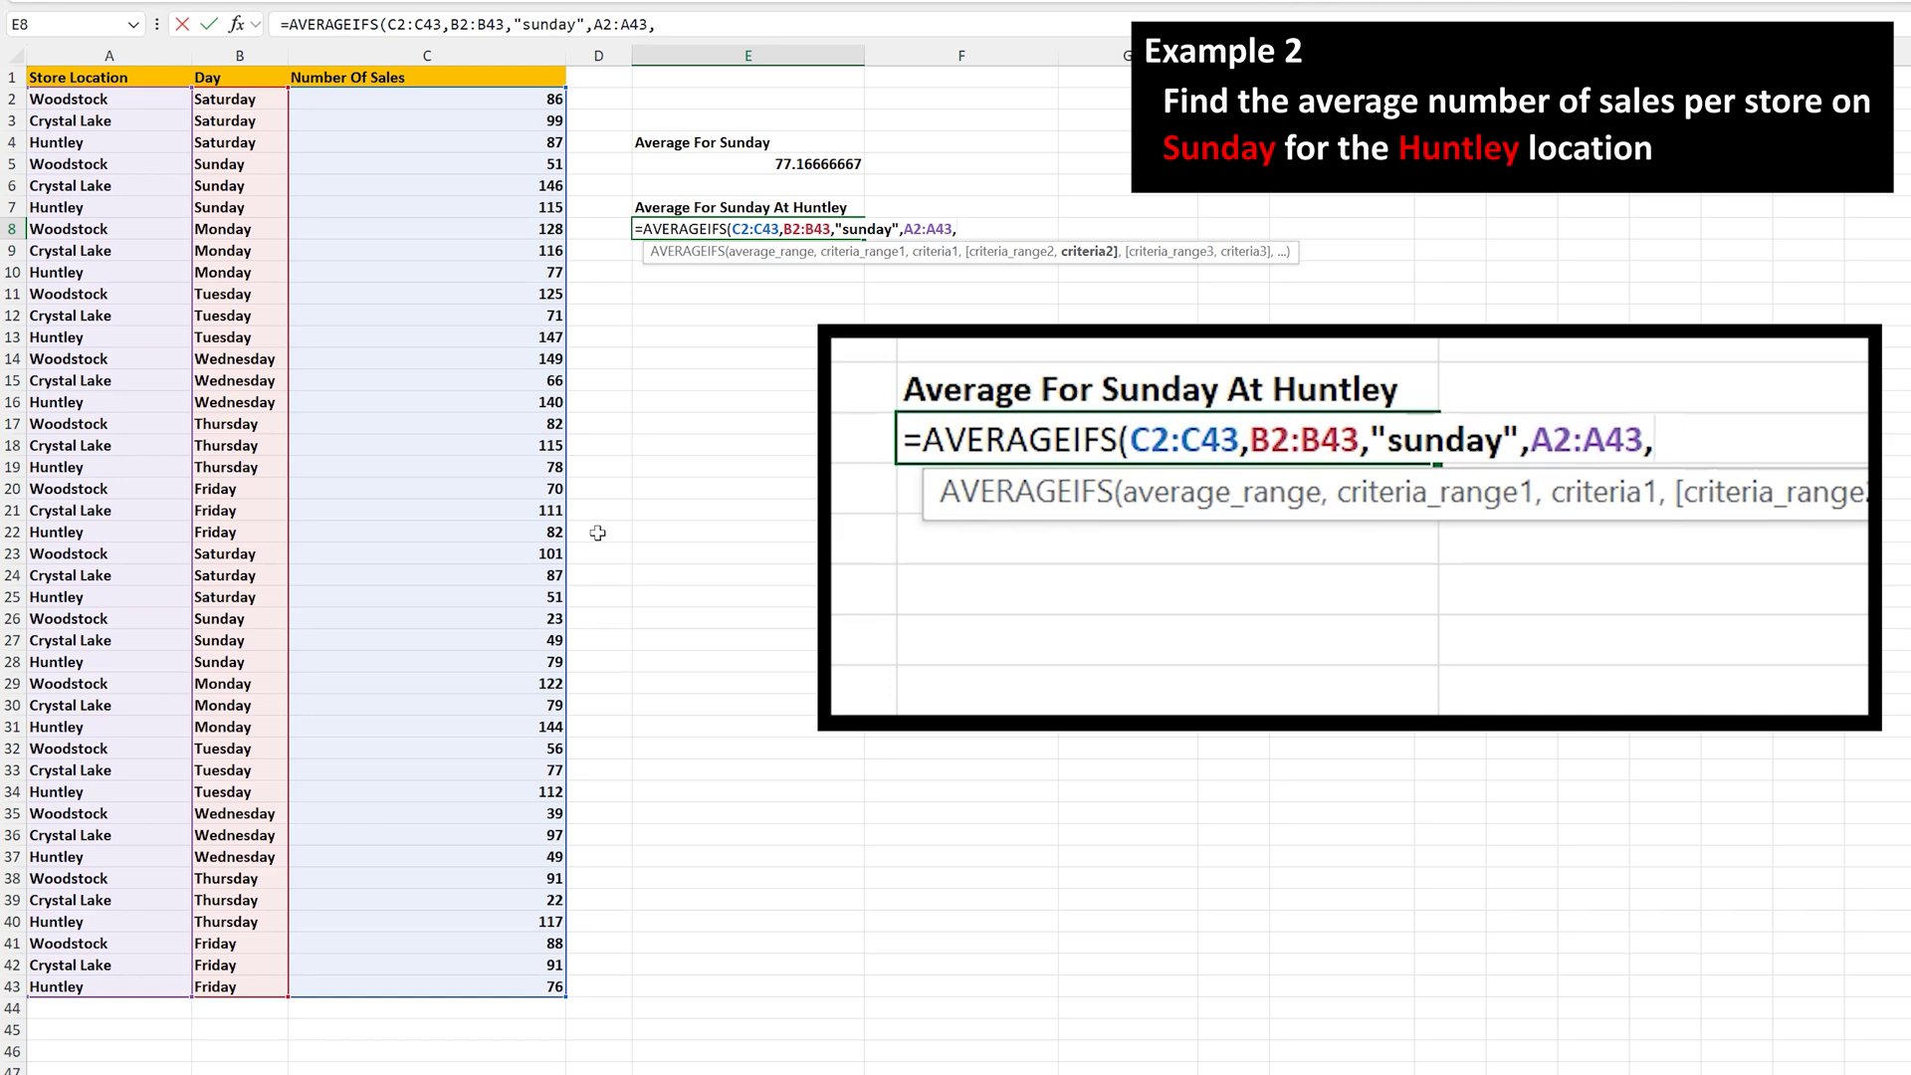
text("huntley)
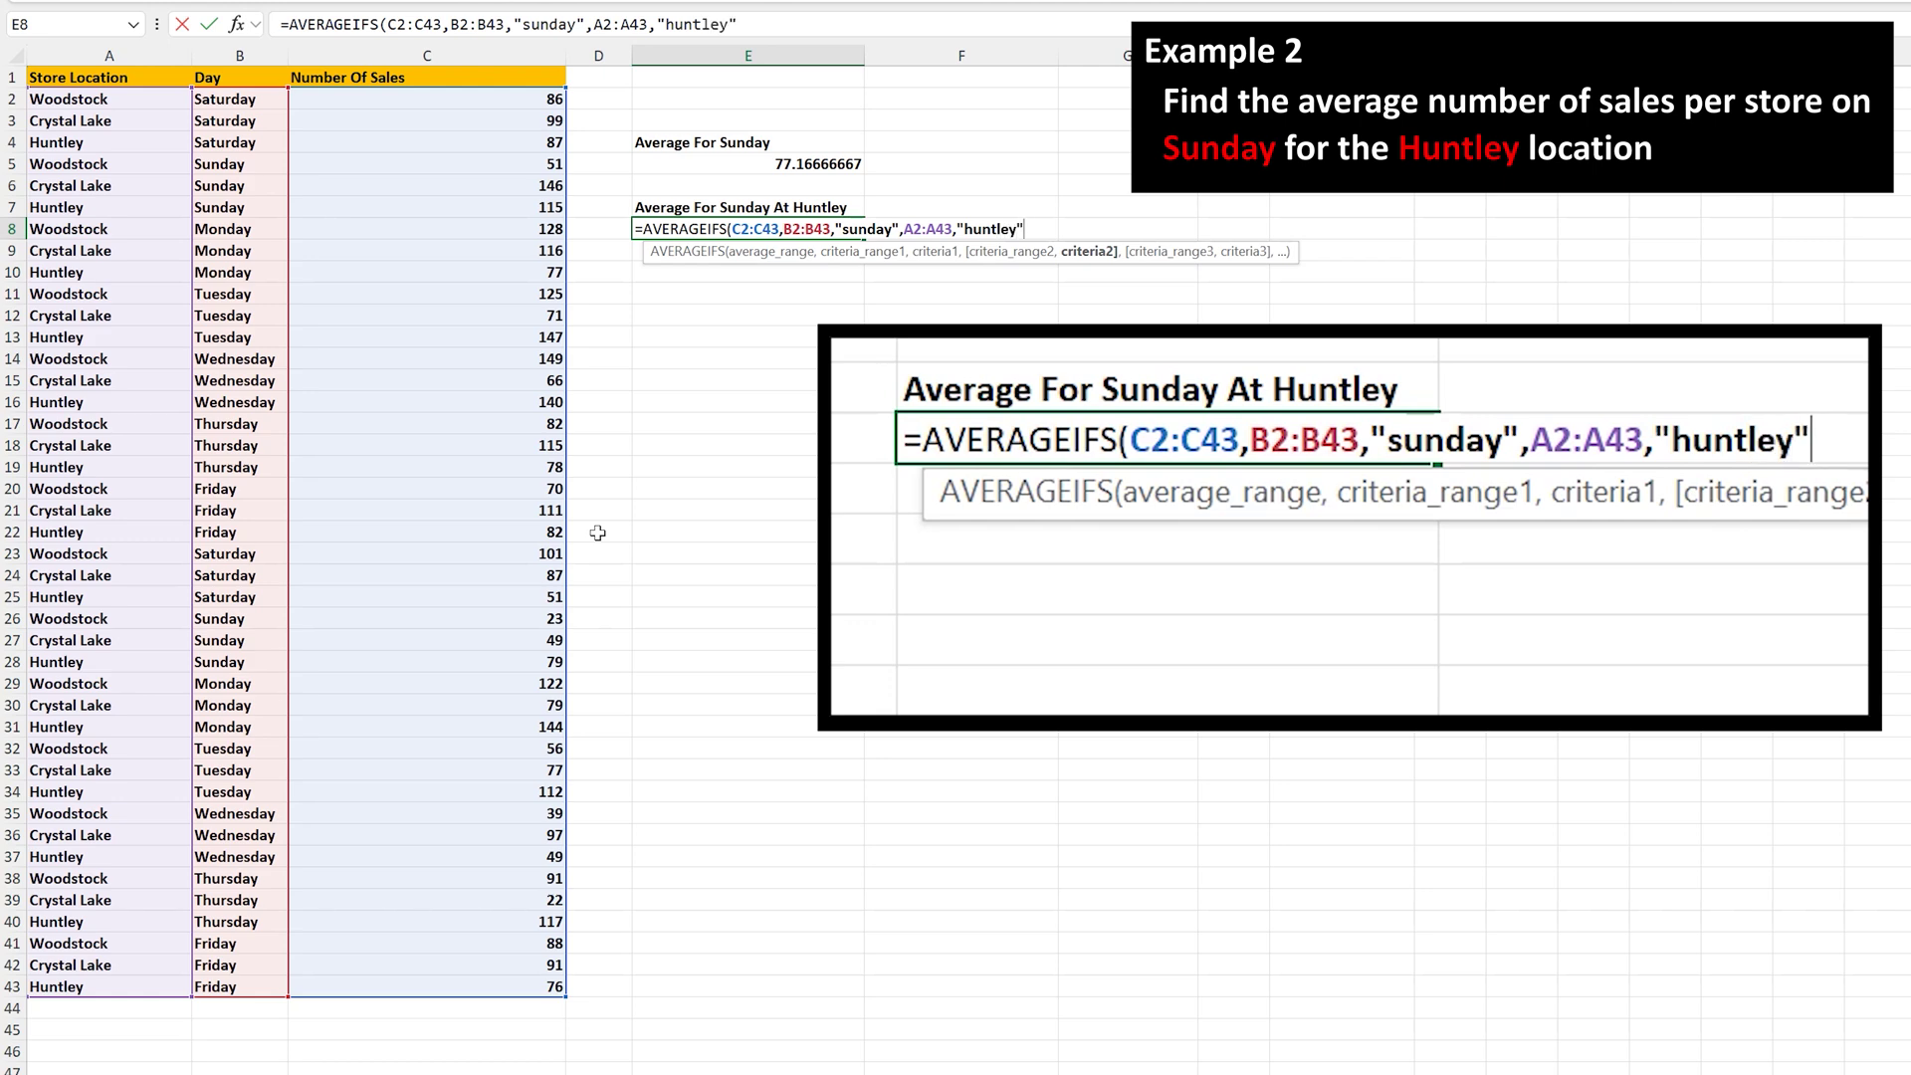
text())
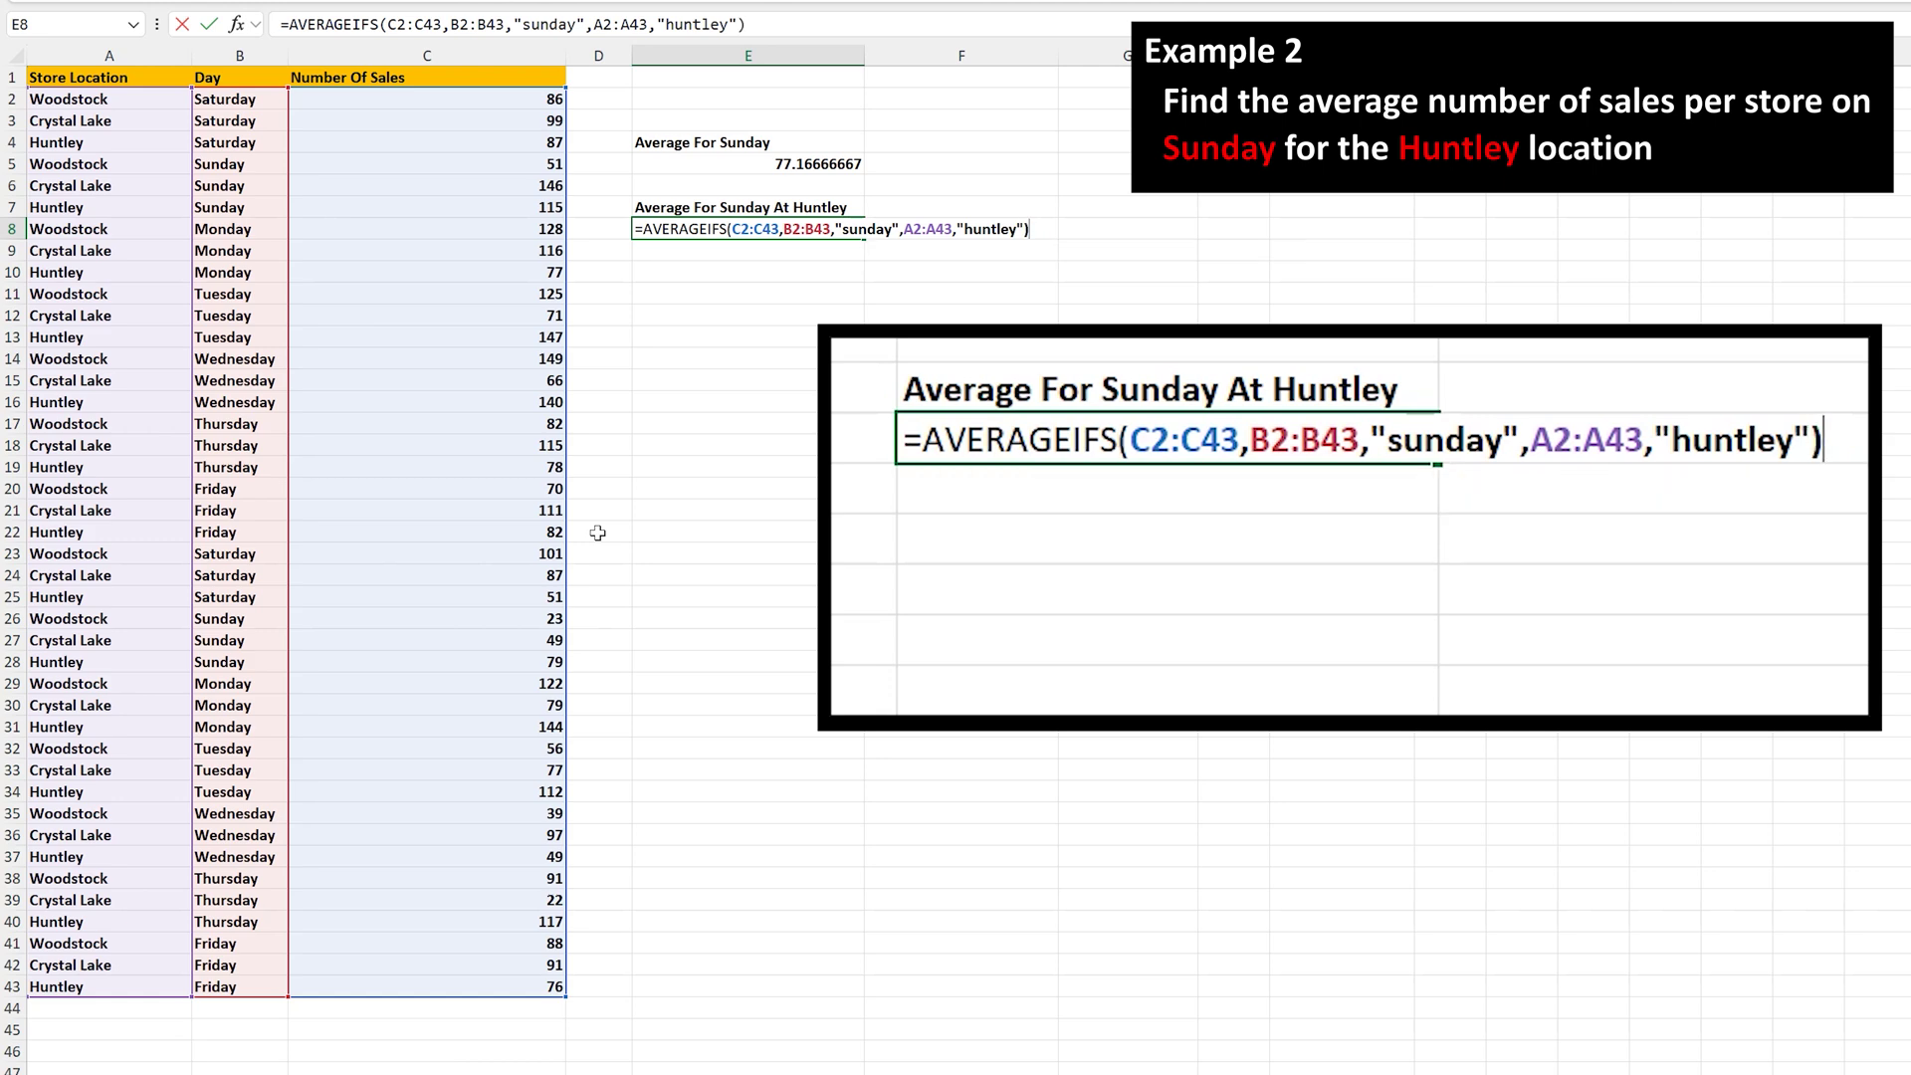
key(Return)
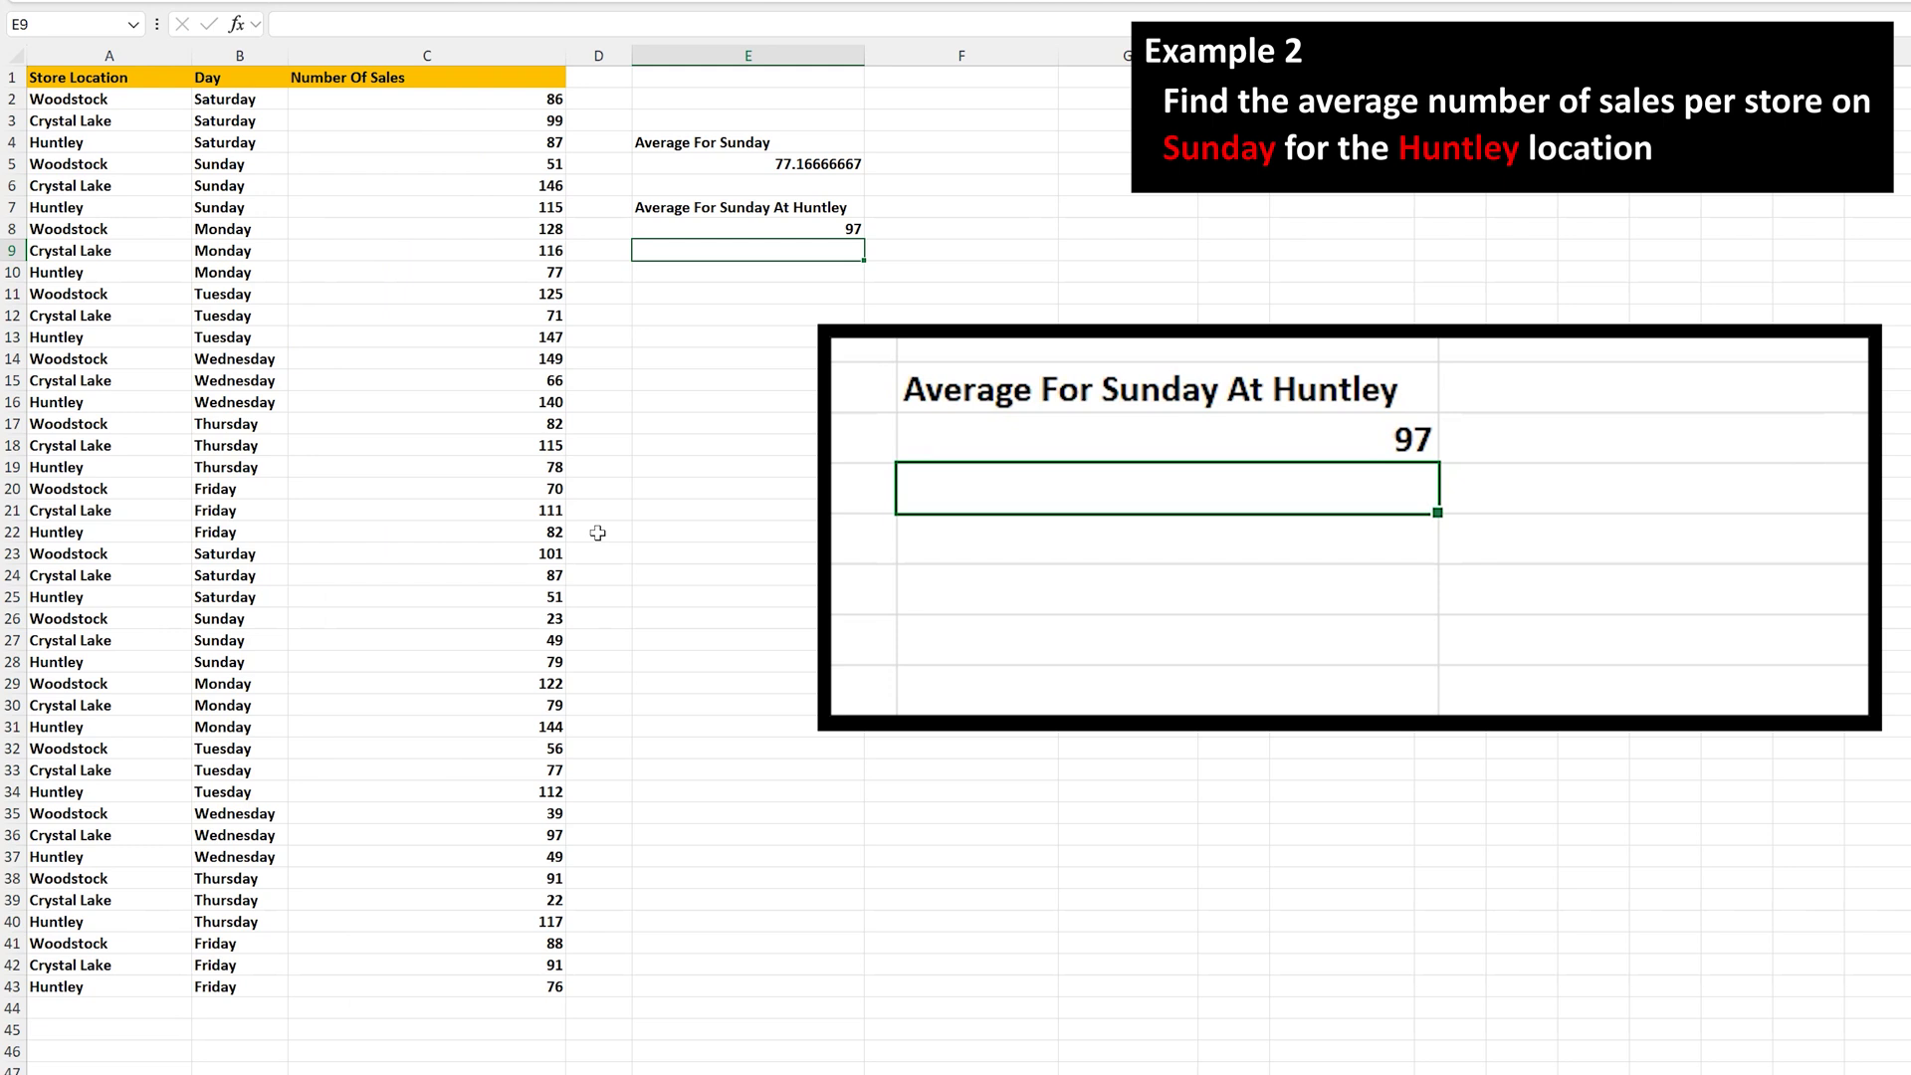
- Enter the manual check =(C7+C28)/2 in E9, which also gives 97
text(=(C7+C28)/2)
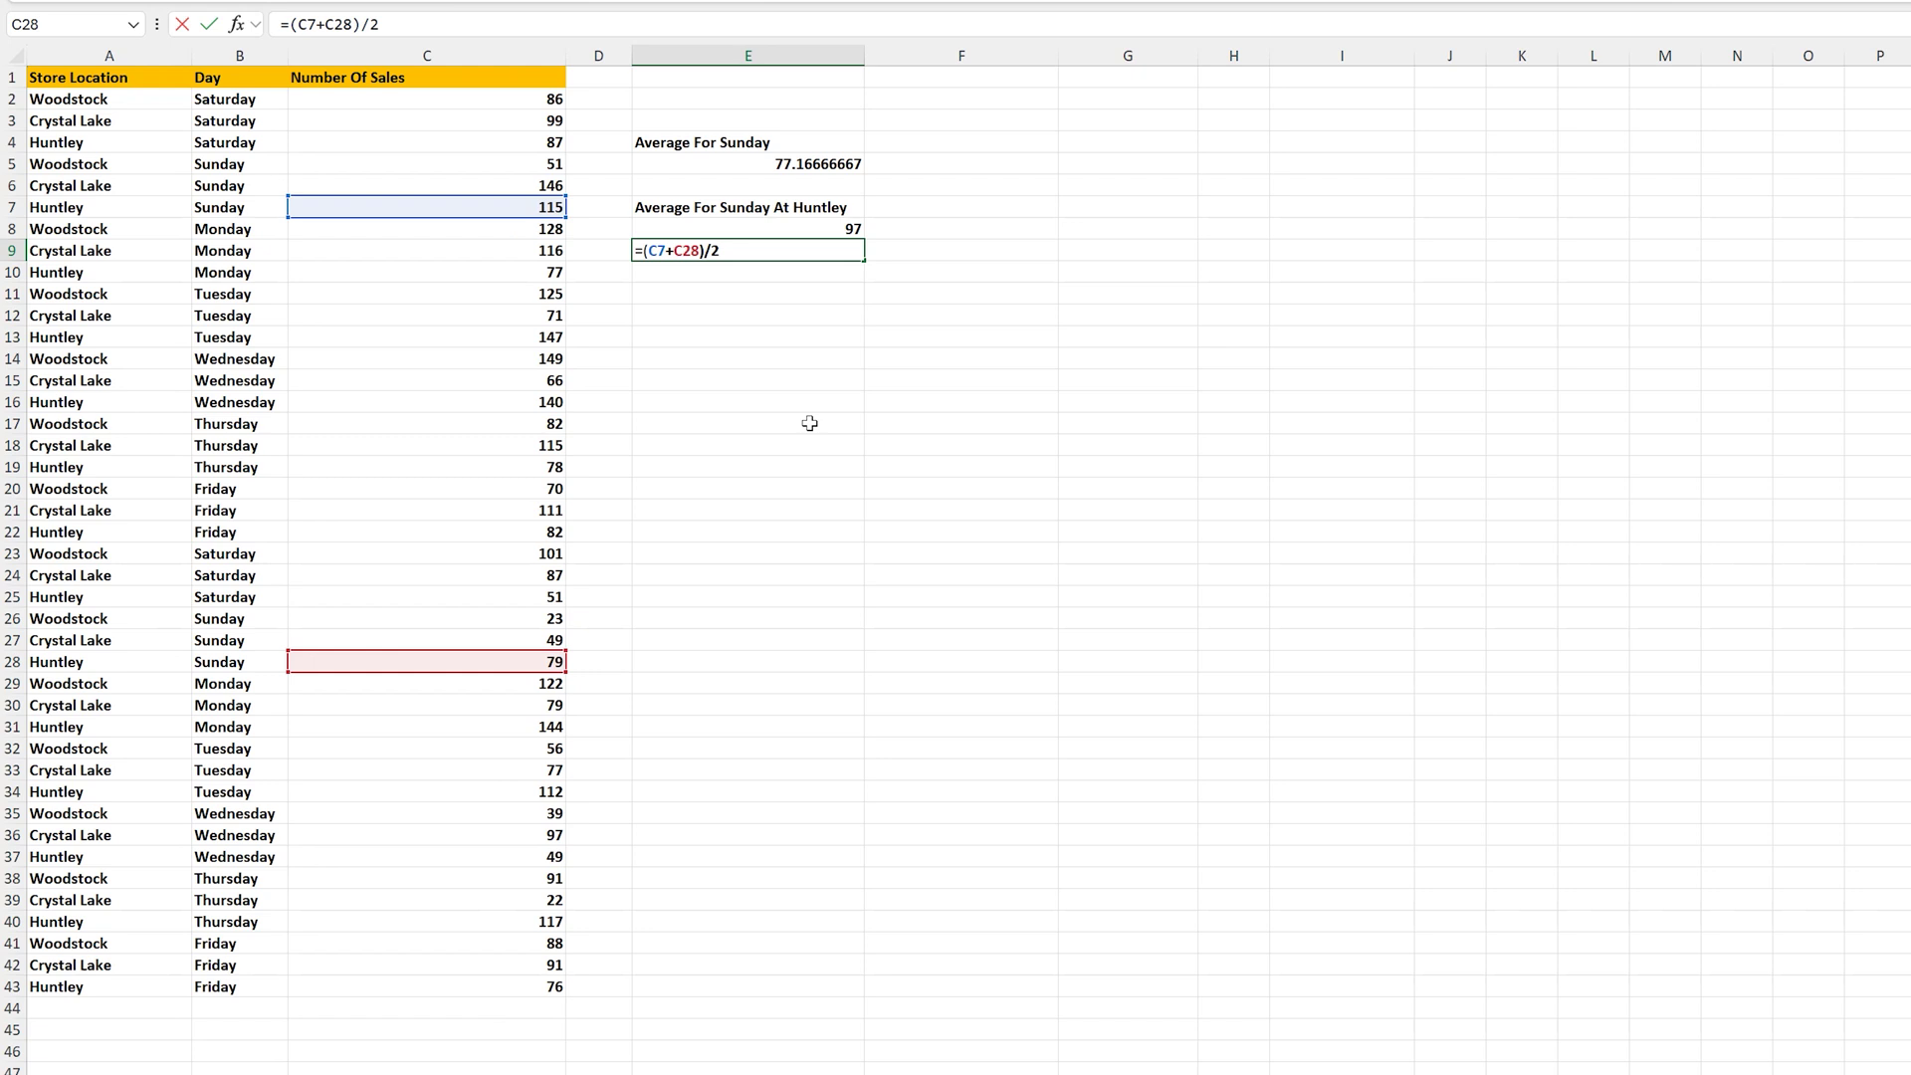
key(Return)
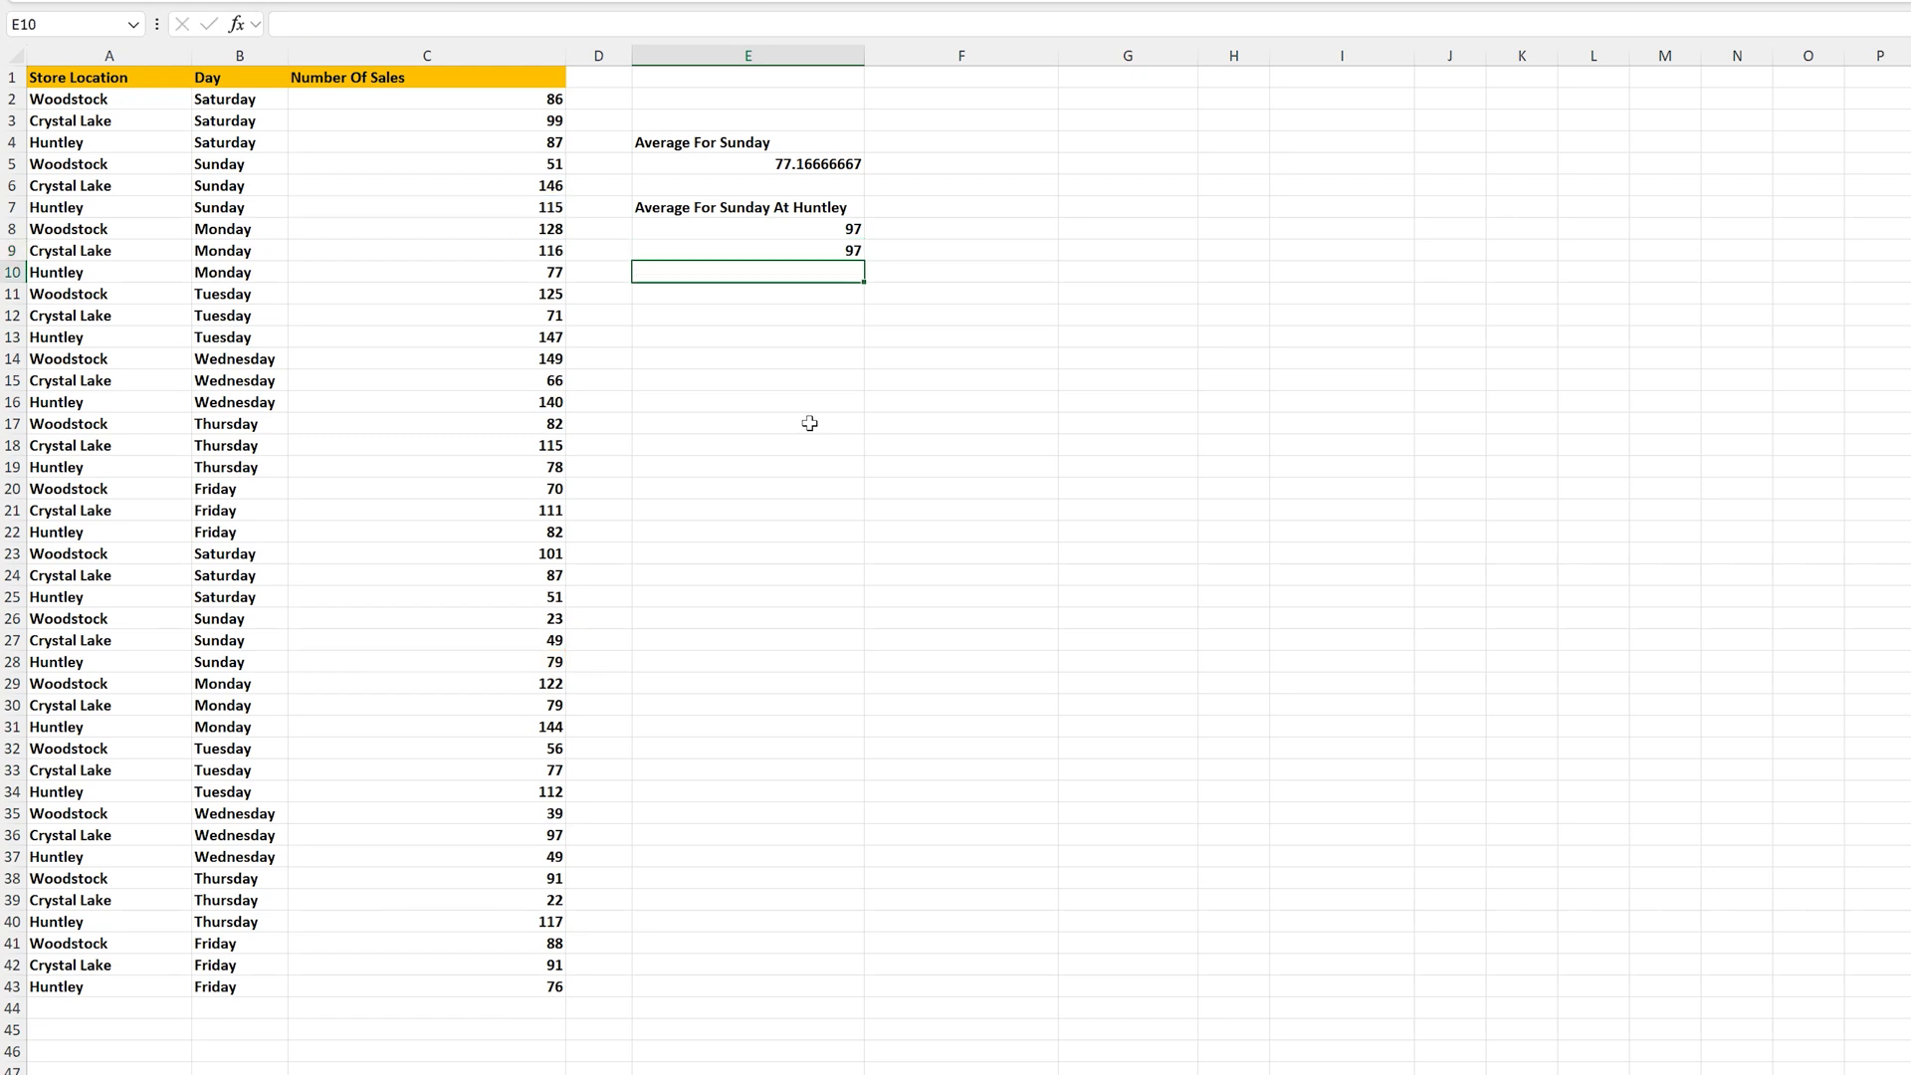